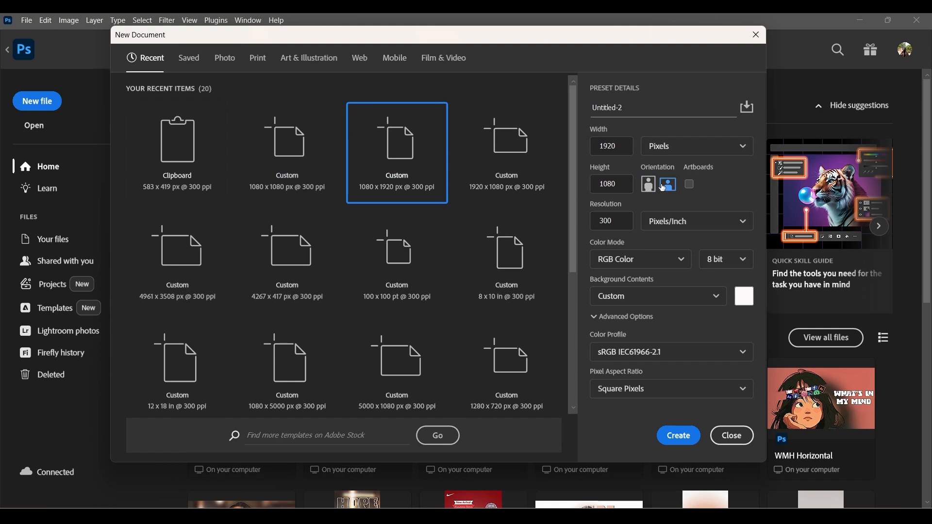
- Create the 1920 × 1080 px document at 300 ppi and place the "watermelon bg" image in it as an embedded object
click(672, 438)
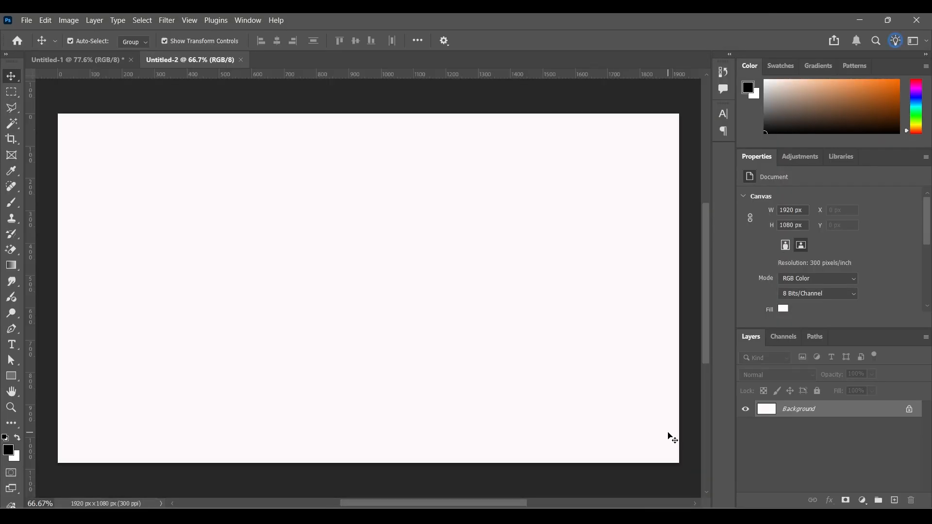
click(26, 20)
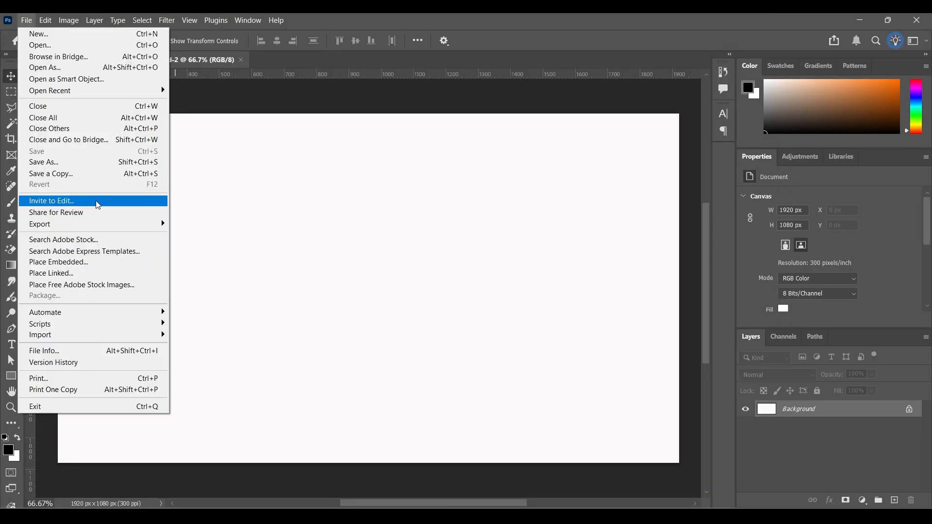
click(85, 262)
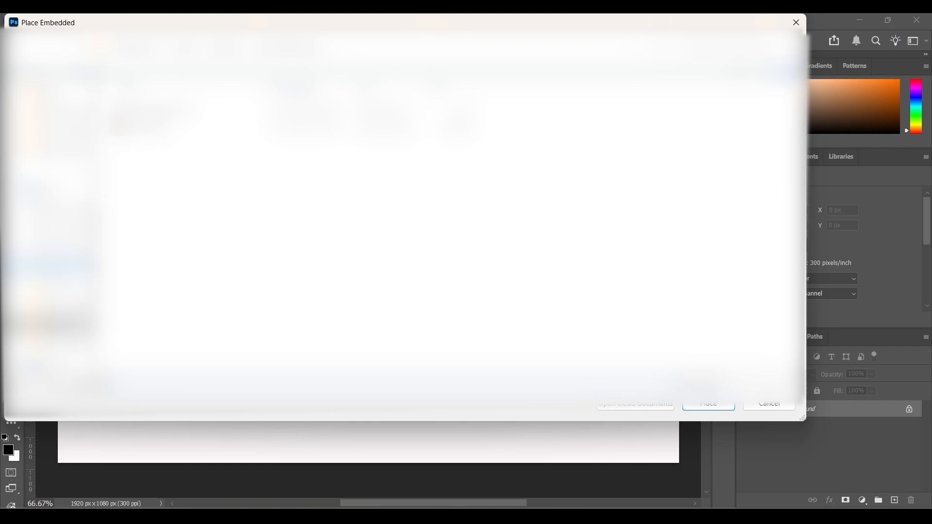
click(61, 322)
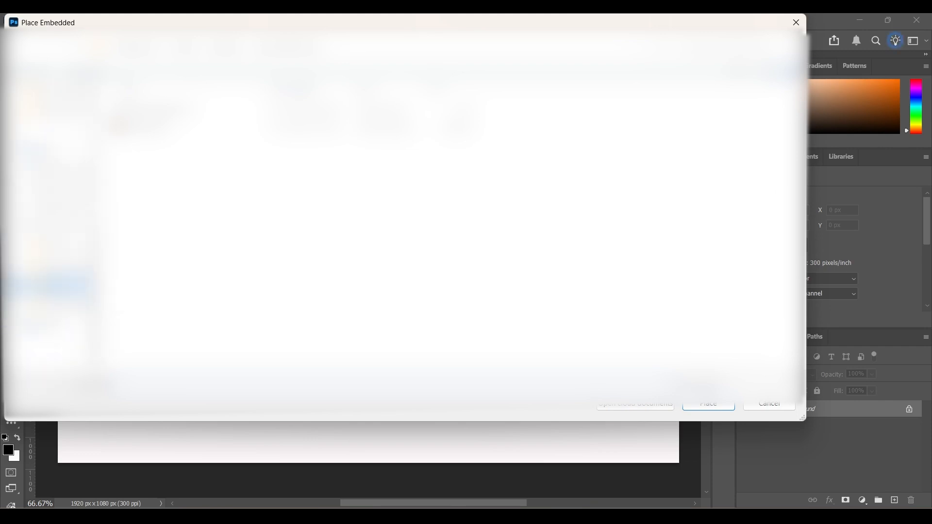
scroll(225, 239, down, 1)
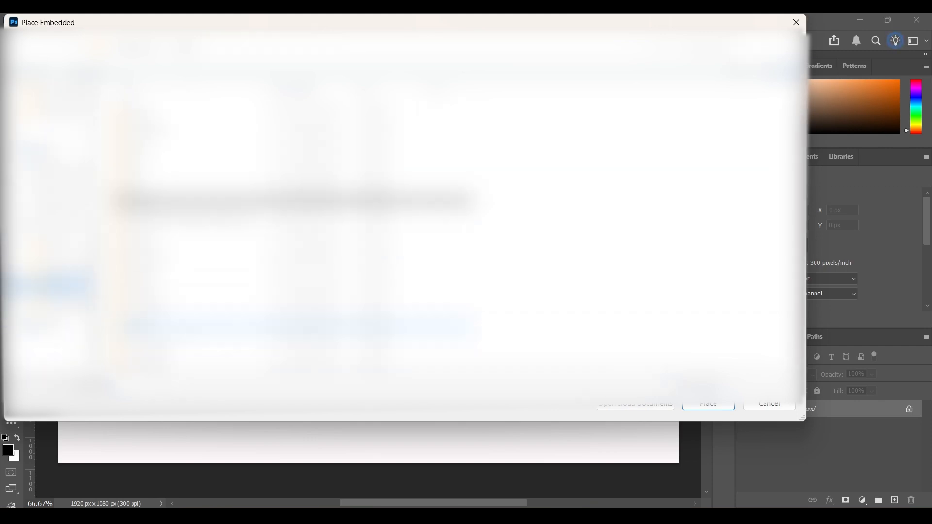
double_click(221, 343)
double_click(214, 146)
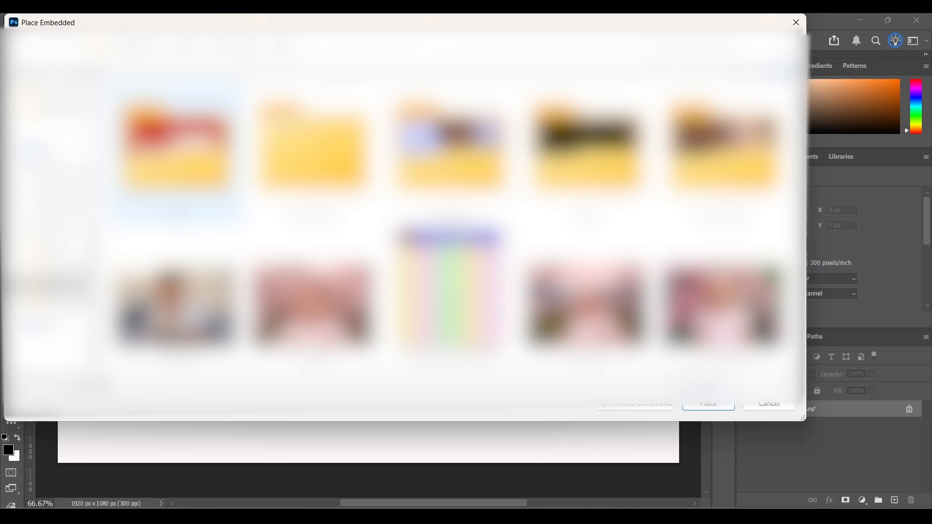
scroll(340, 148, down, 12)
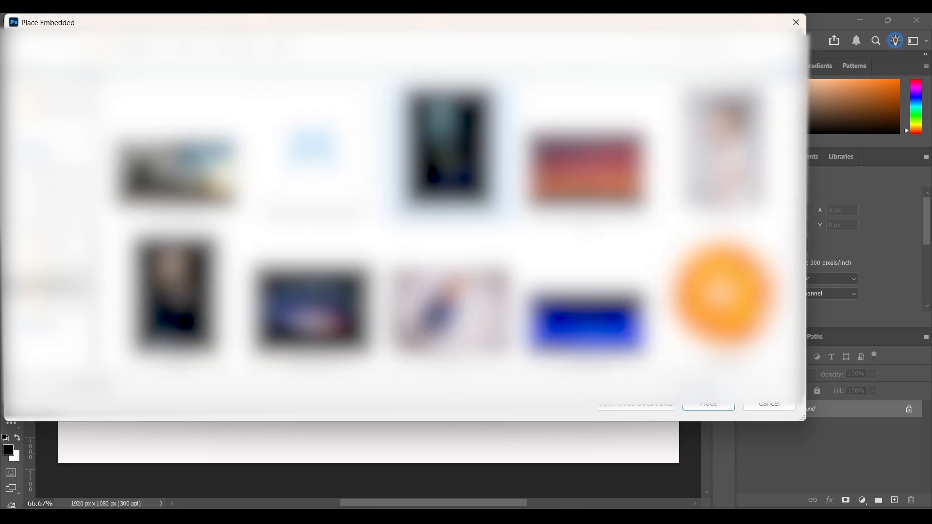
scroll(446, 150, down, 12)
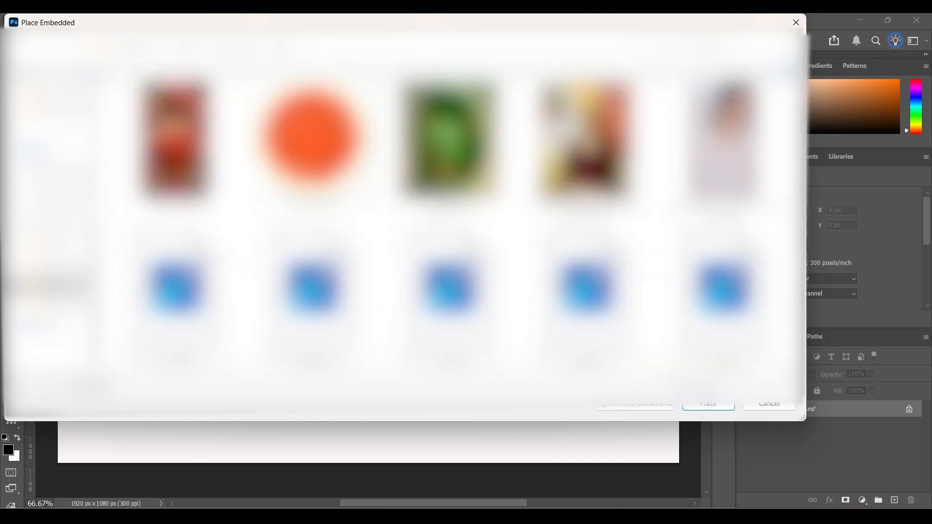
click(173, 152)
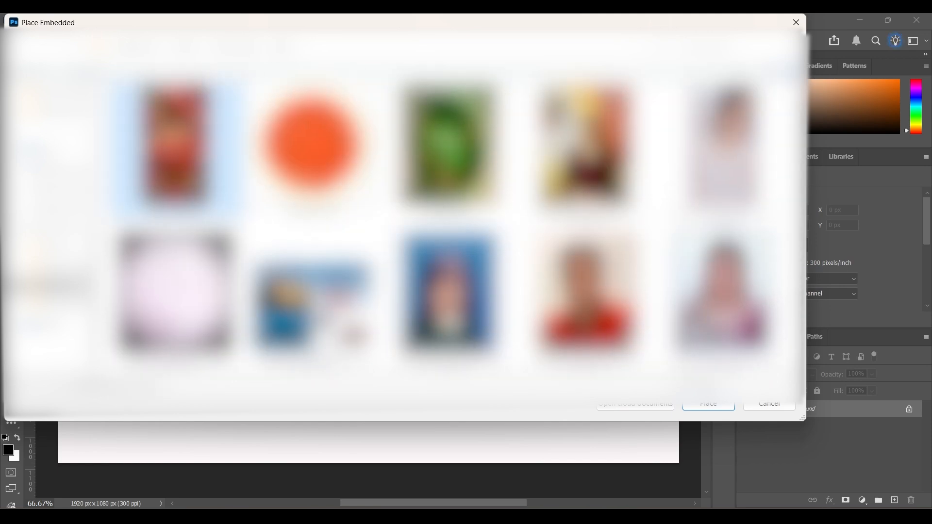
click(720, 404)
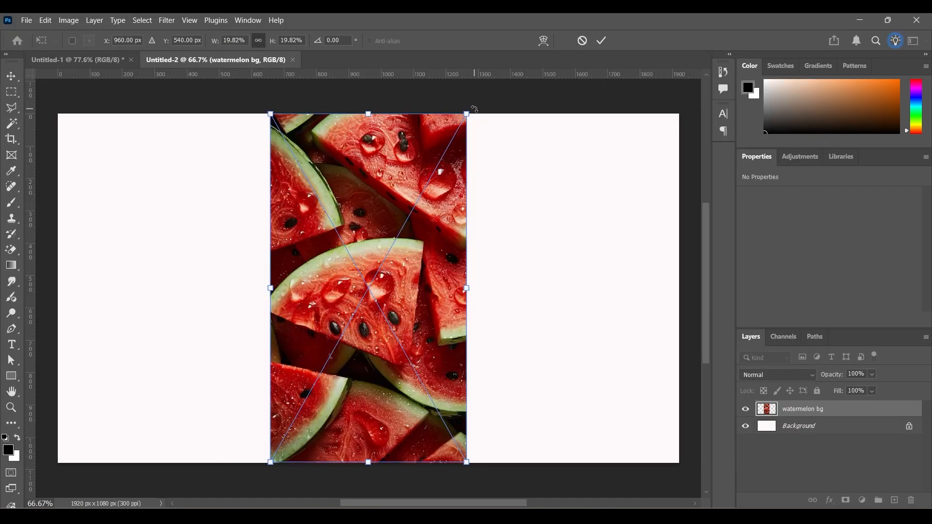
- Rotate the placed watermelon background about 90° and scale it to about 36% so it spans the canvas
drag(474, 109, 593, 419)
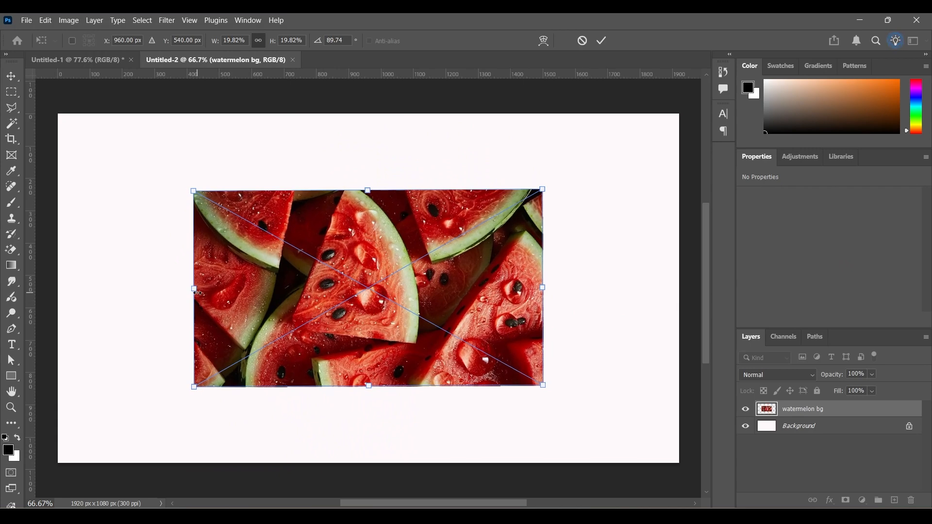
drag(194, 290, 63, 323)
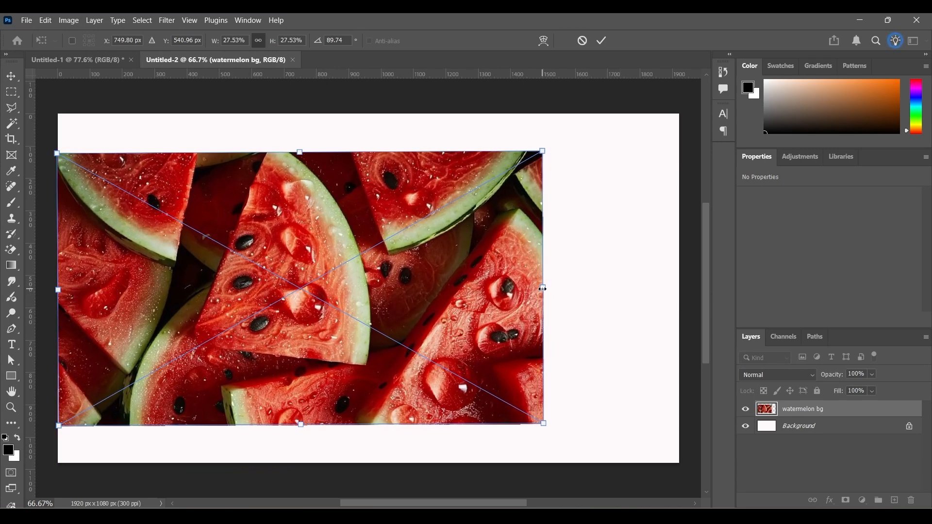
drag(543, 289, 680, 311)
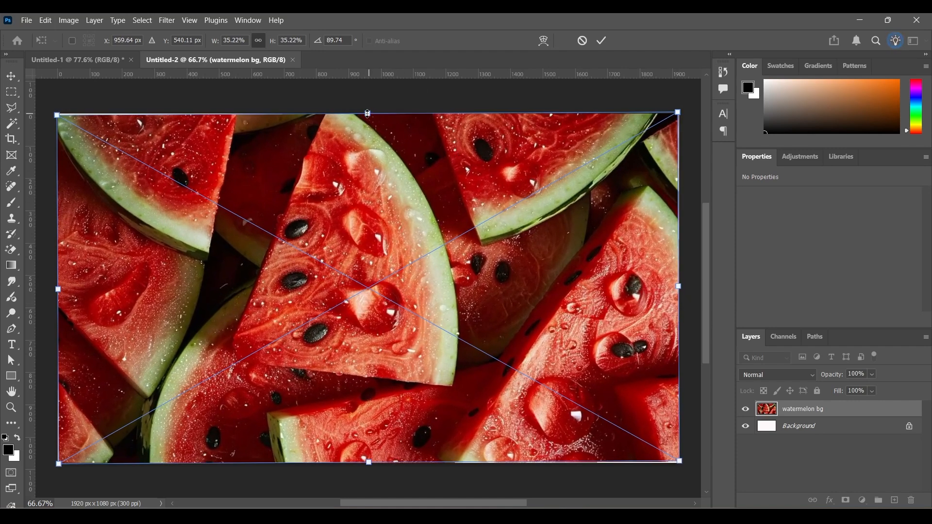
drag(368, 113, 368, 105)
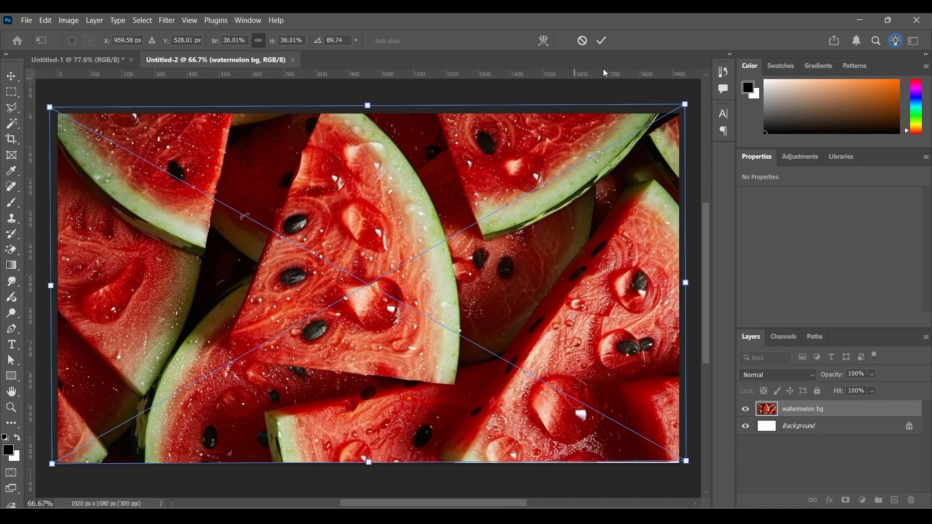
click(602, 41)
- Centre the watermelon bg layer horizontally and vertically on the canvas, then deselect it
click(276, 40)
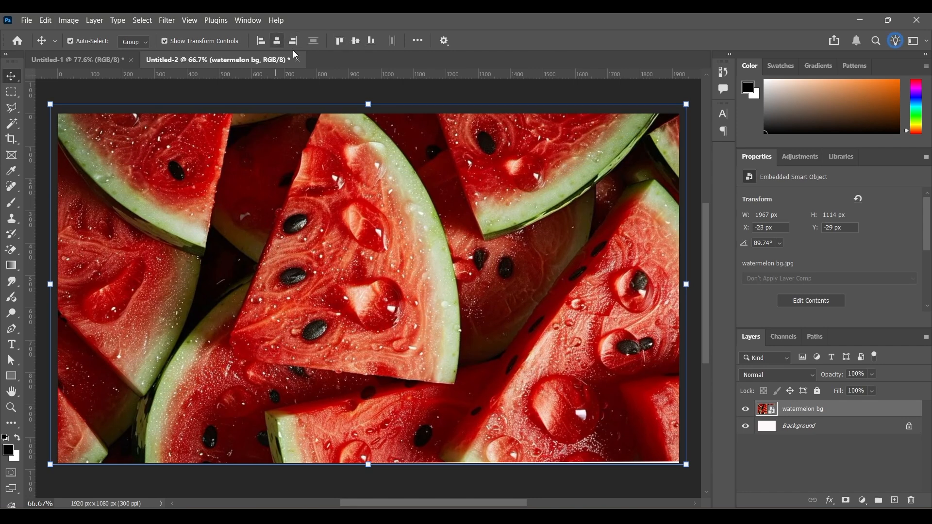
click(355, 42)
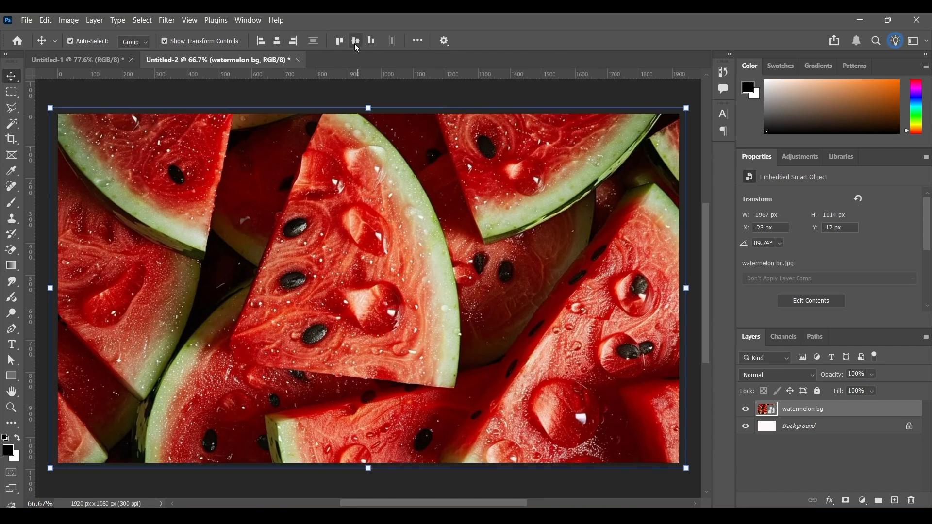
click(271, 93)
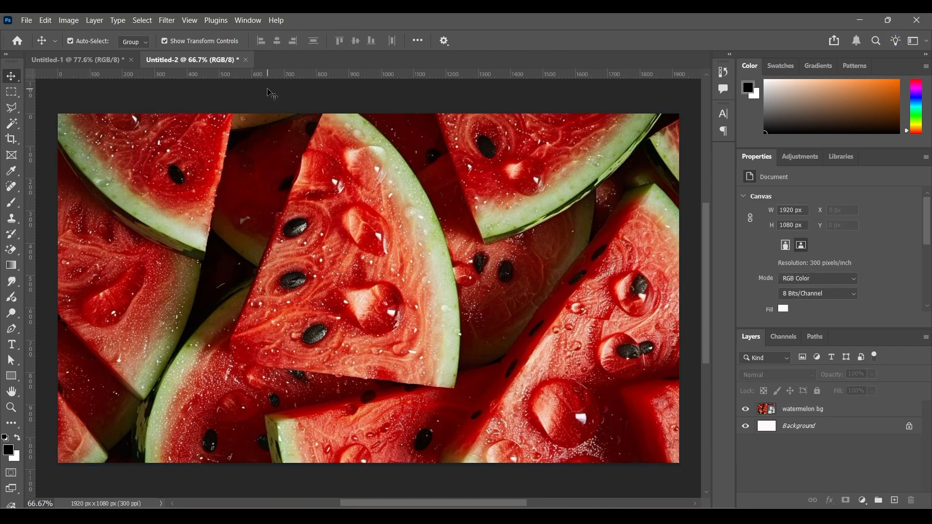
- Apply a Gaussian Blur with a 20-pixel radius to the watermelon bg layer
click(853, 411)
click(166, 20)
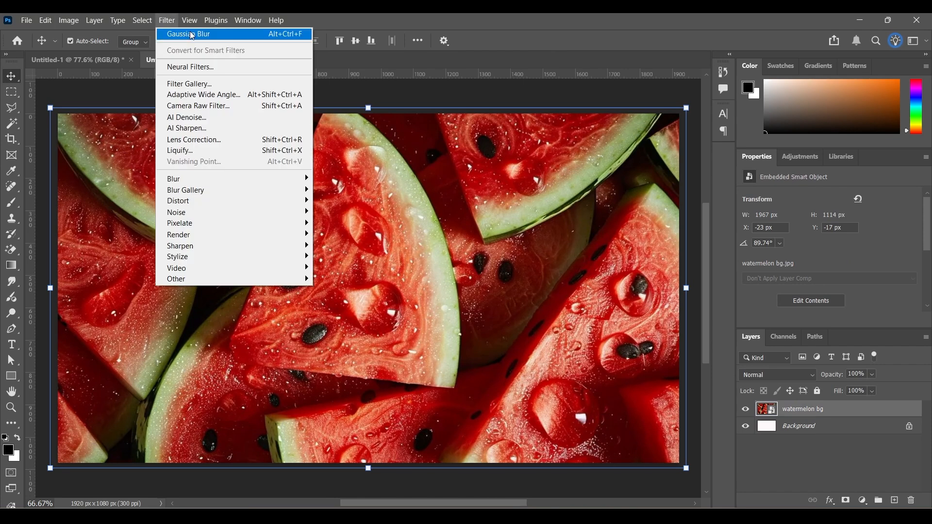
mouse_move(204, 178)
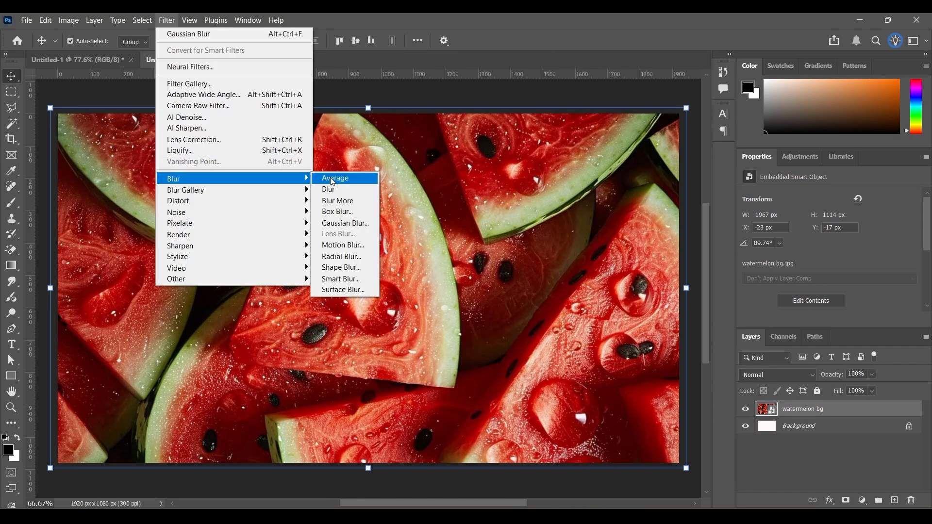
click(345, 224)
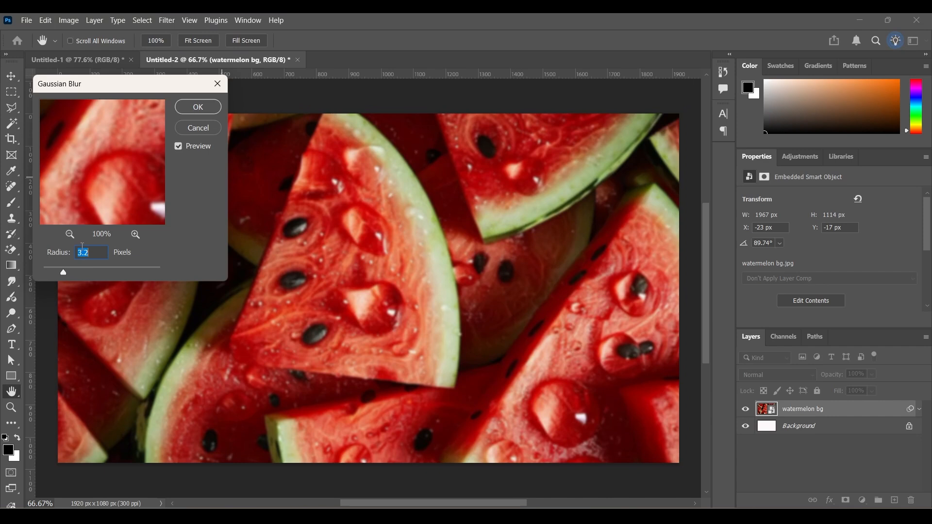
text(20)
key(Return)
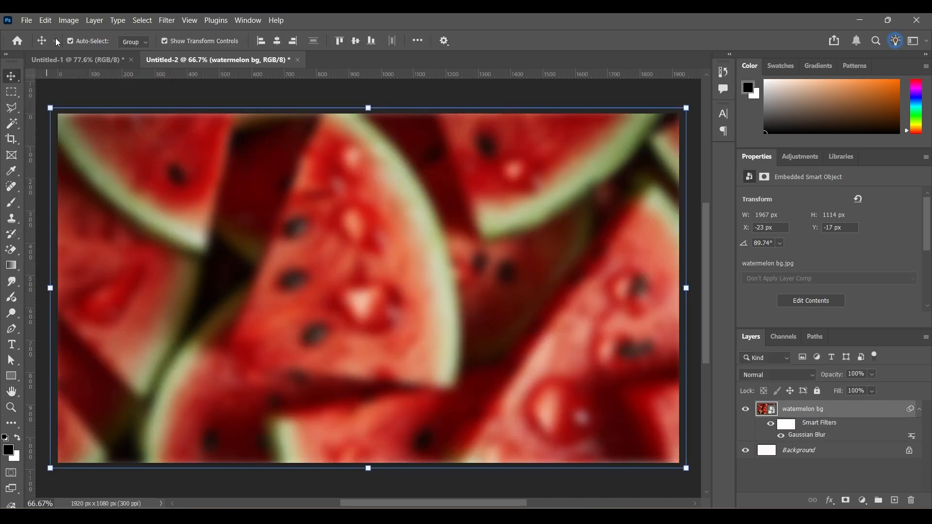
- Place the whole green "water melon" image as an embedded object above the blurred background
click(31, 20)
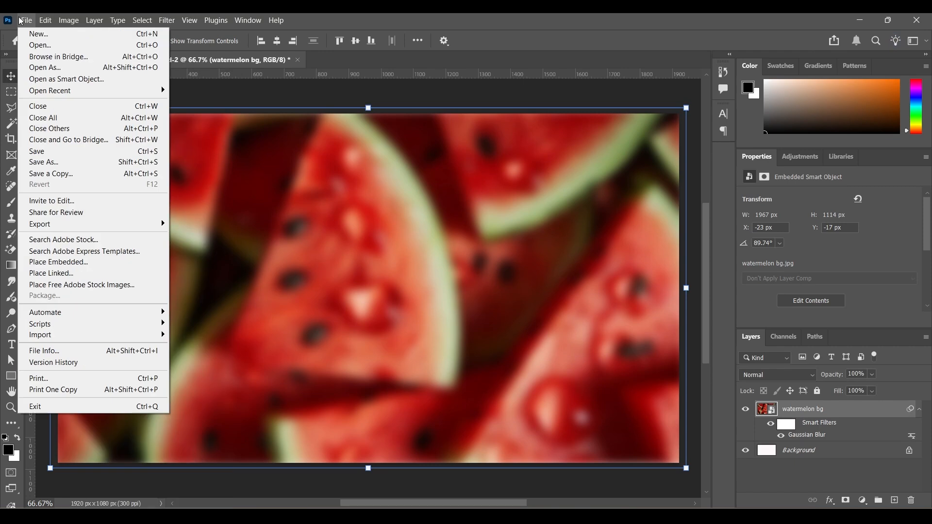
click(53, 266)
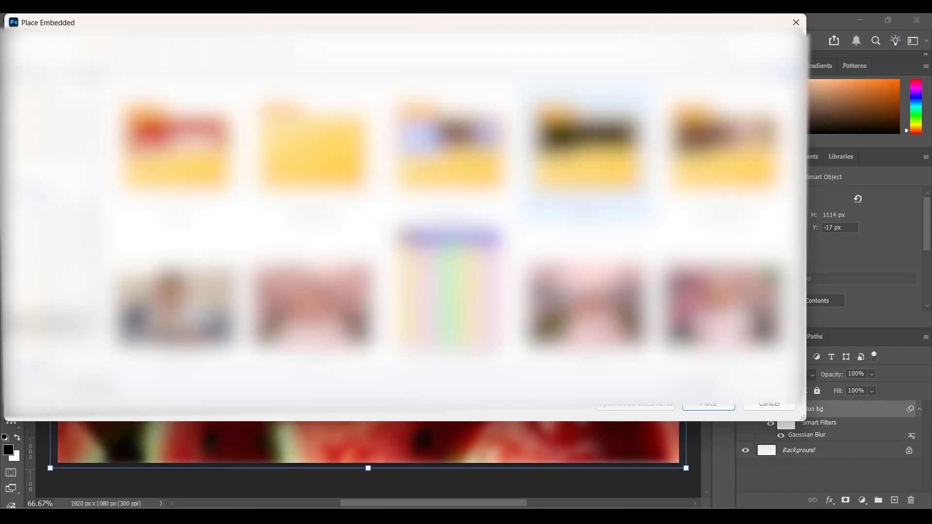
scroll(586, 297, down, 15)
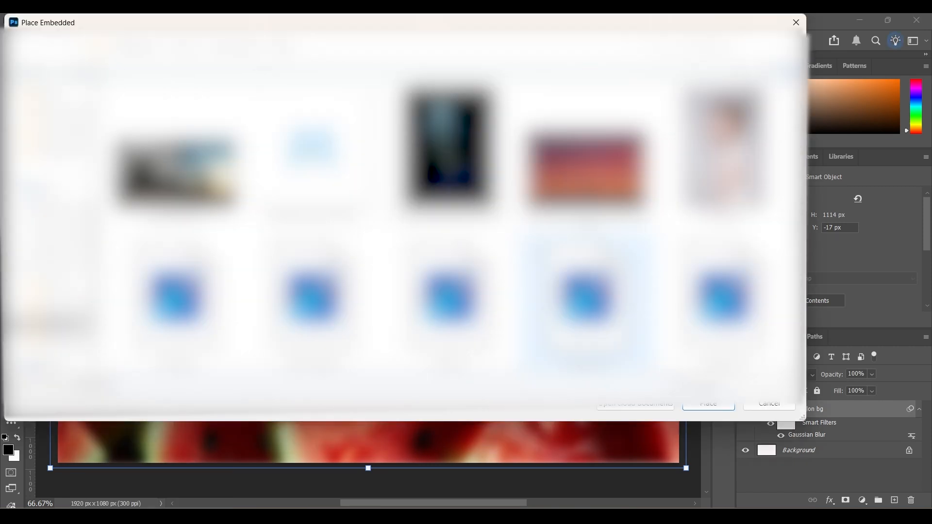
scroll(587, 297, down, 15)
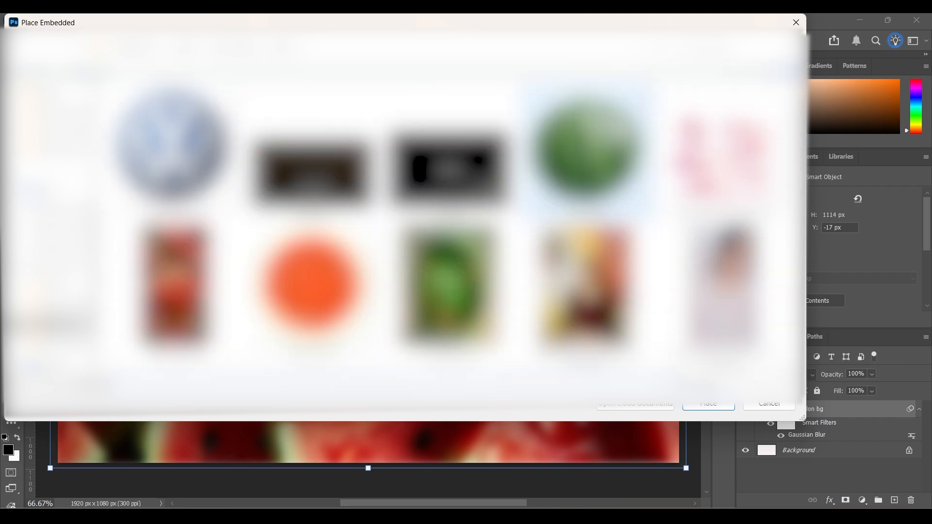
click(587, 145)
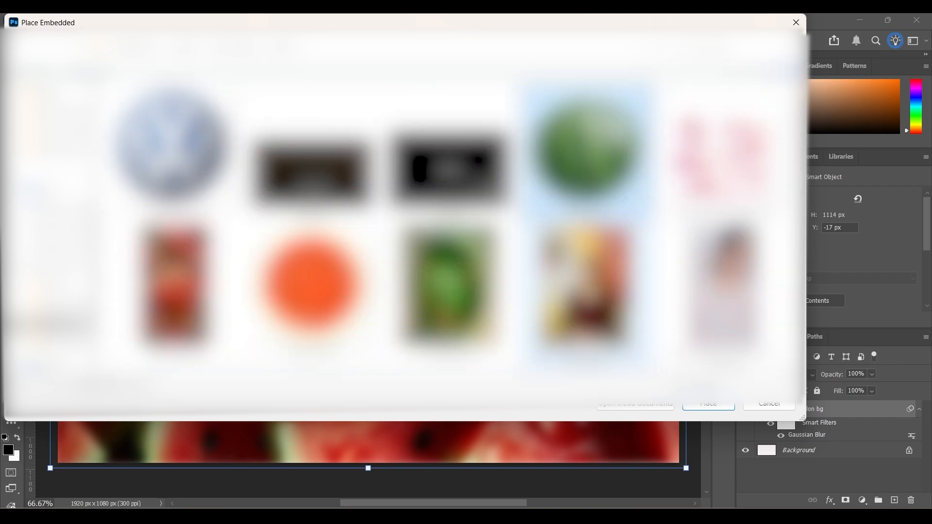
click(694, 403)
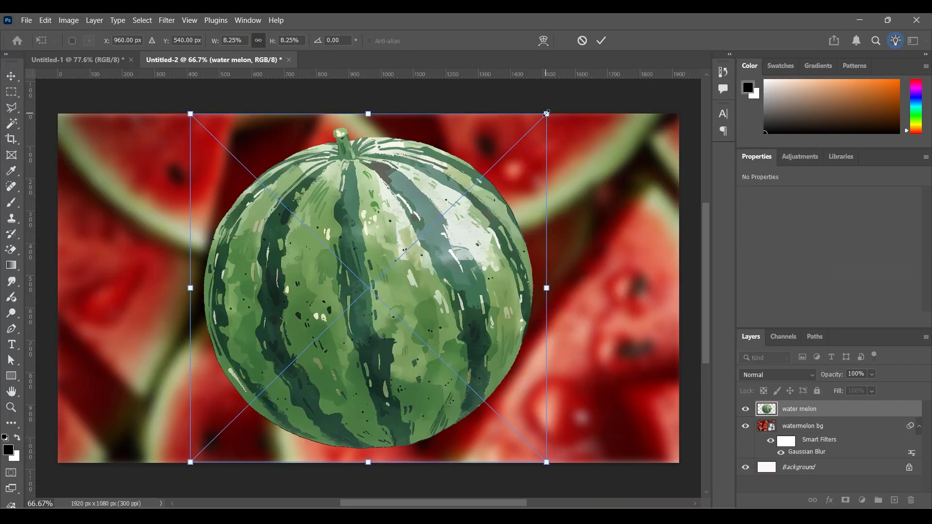
- Scale the green watermelon down to about 734 × 716 px and centre it on the canvas
drag(546, 114, 445, 208)
drag(317, 320, 360, 266)
click(602, 40)
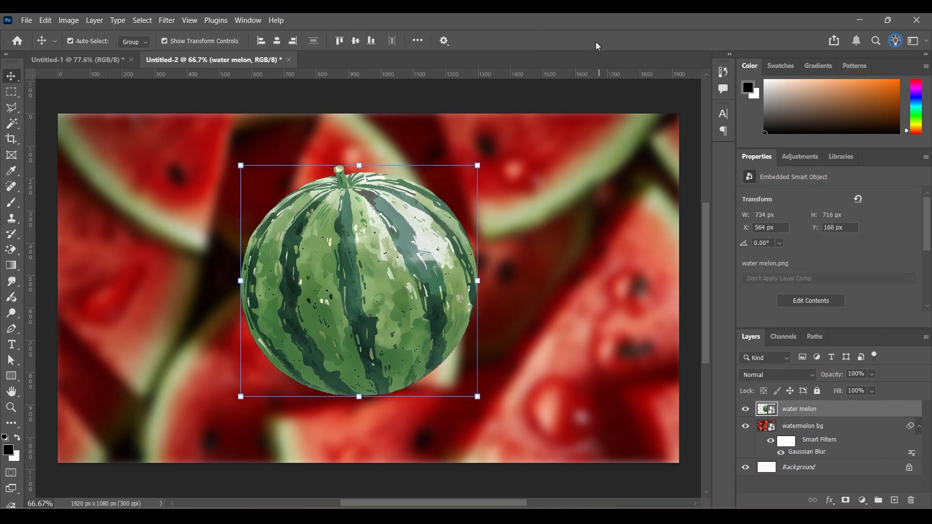
click(277, 41)
click(356, 42)
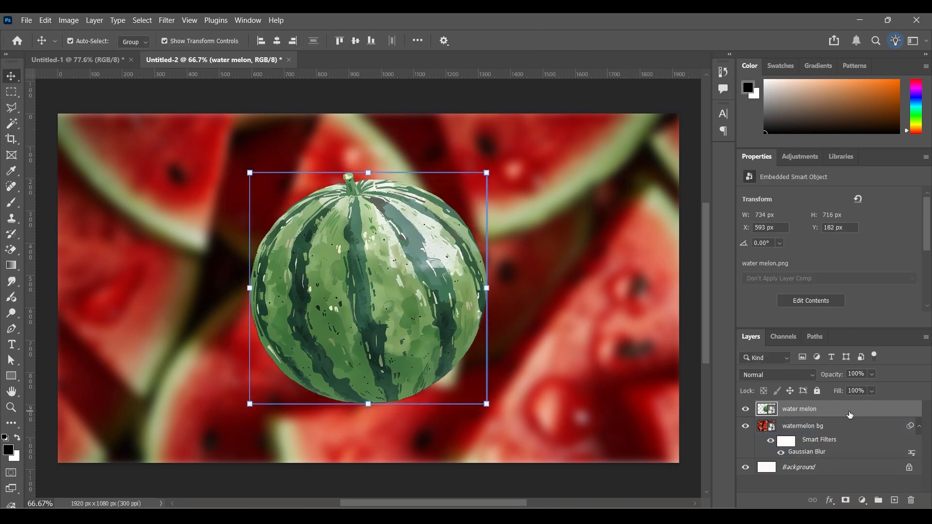
- Duplicate the water melon layer and hide the original
key(ctrl)
drag(842, 411, 894, 501)
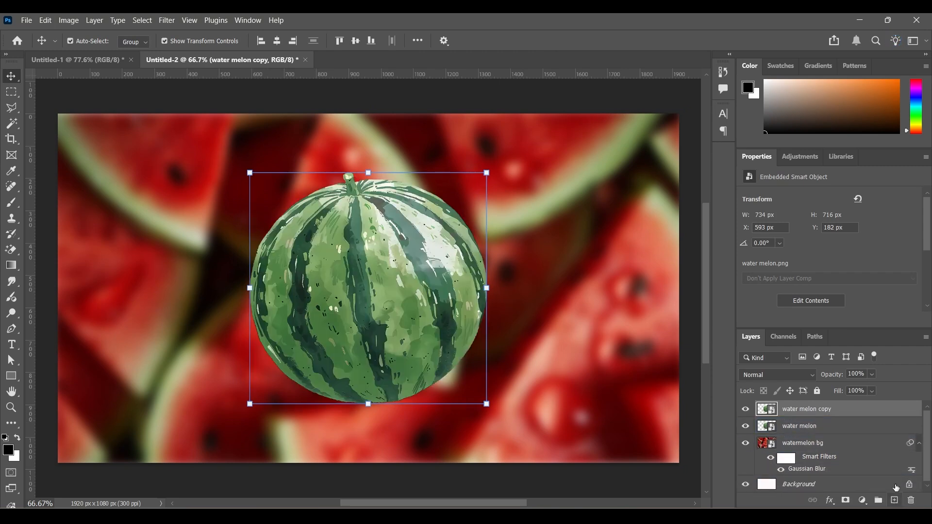
click(744, 426)
- Rasterize the water melon copy layer and desaturate it to grayscale
right_click(851, 410)
click(787, 470)
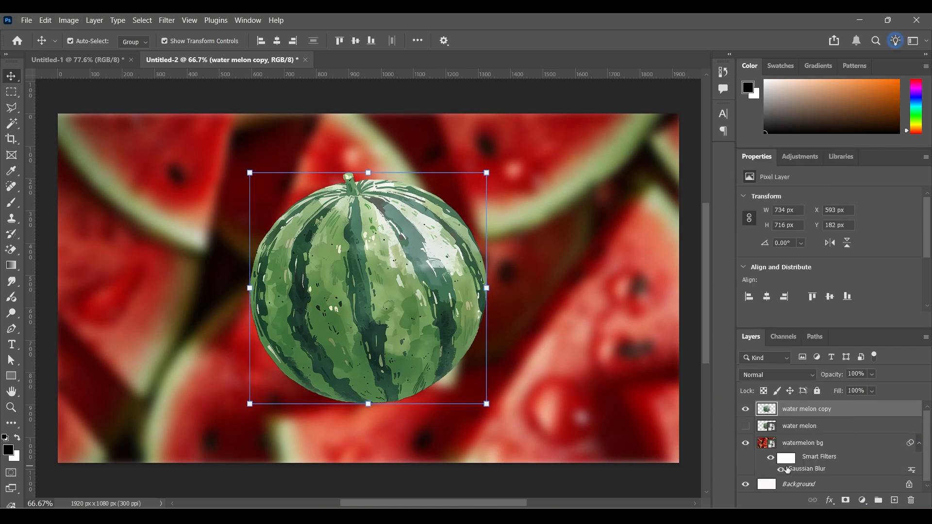
click(69, 20)
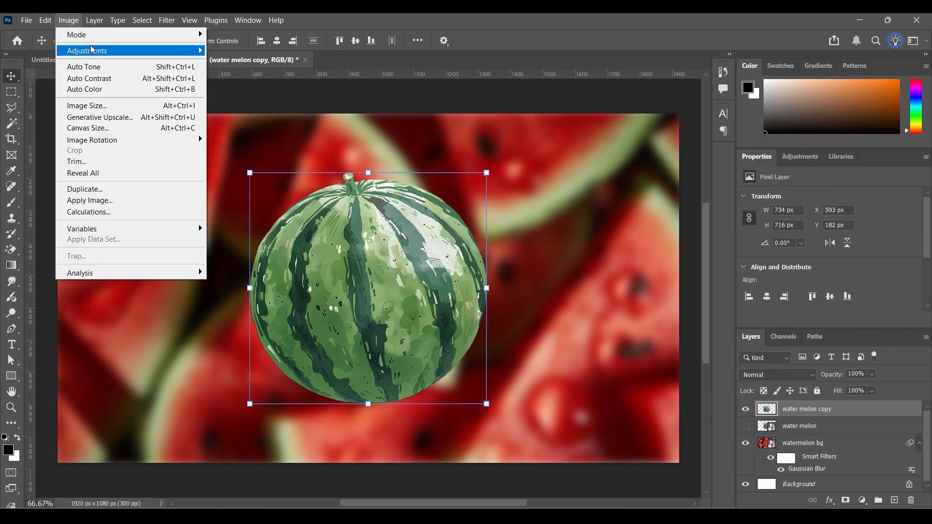
mouse_move(92, 49)
click(231, 270)
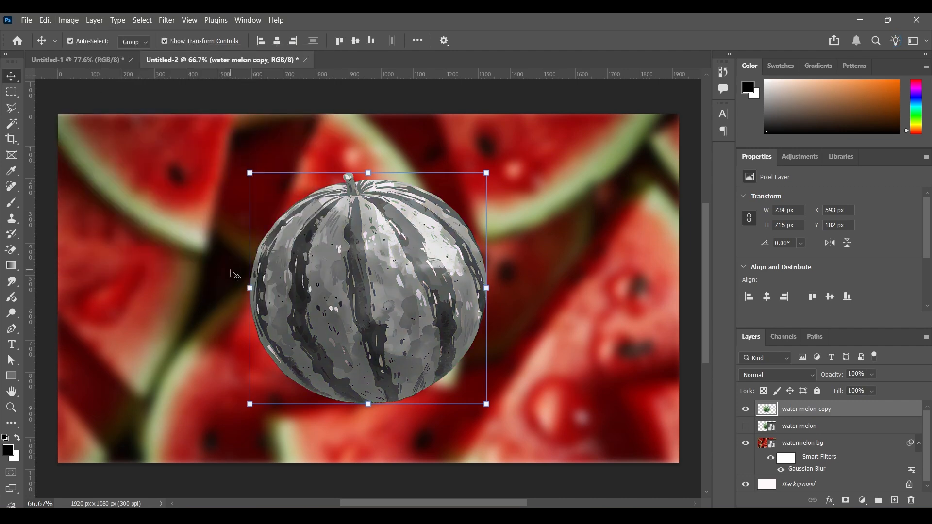
- Set the water melon copy layer's blend mode to Screen
click(809, 375)
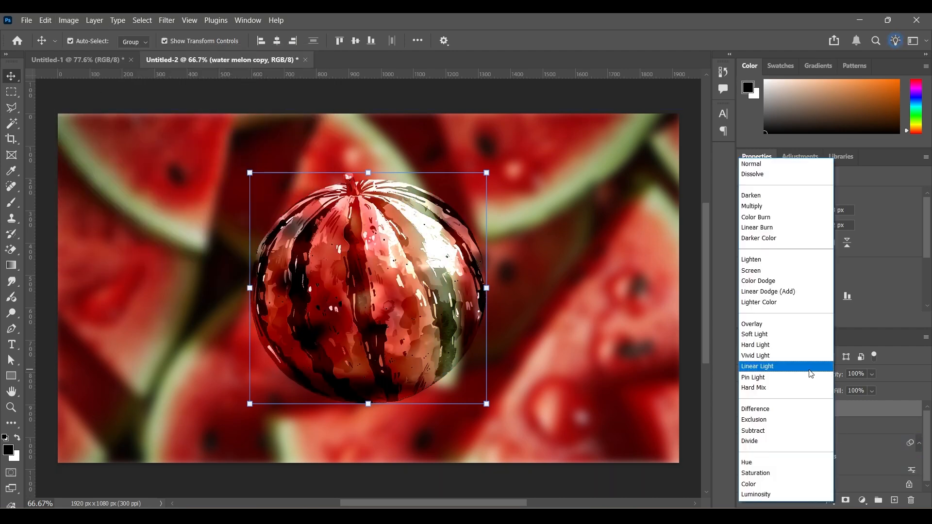
click(770, 272)
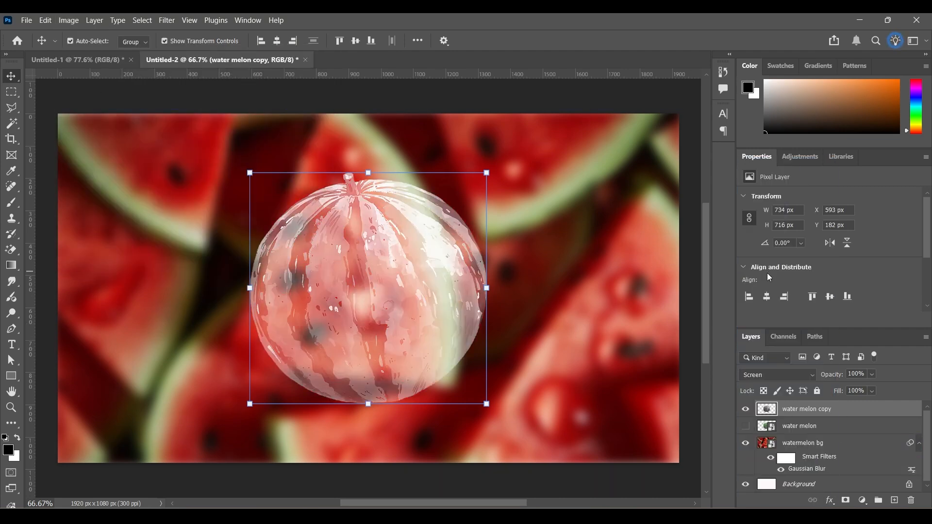
- Adjust the water melon copy layer's Levels to input values of 83 black, 0.79 midtone and 207 white
click(65, 21)
mouse_move(83, 48)
click(239, 63)
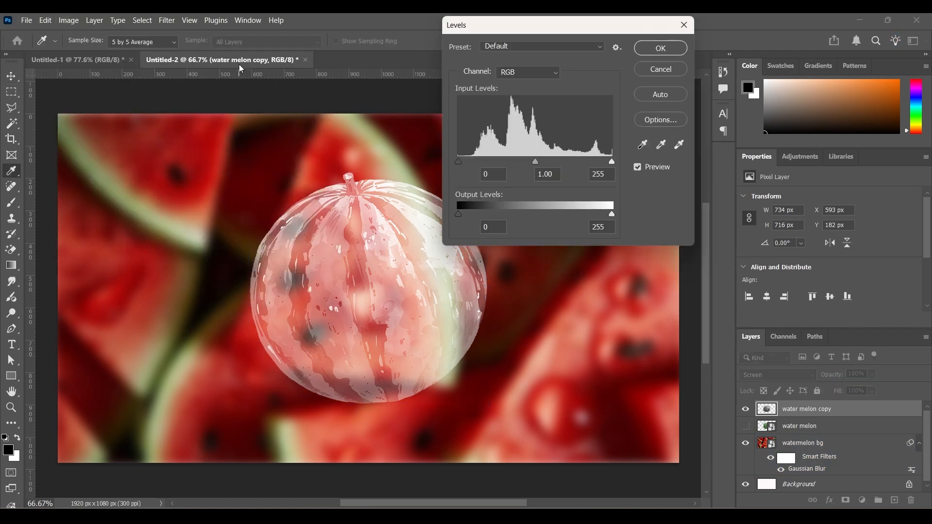
drag(459, 161, 495, 161)
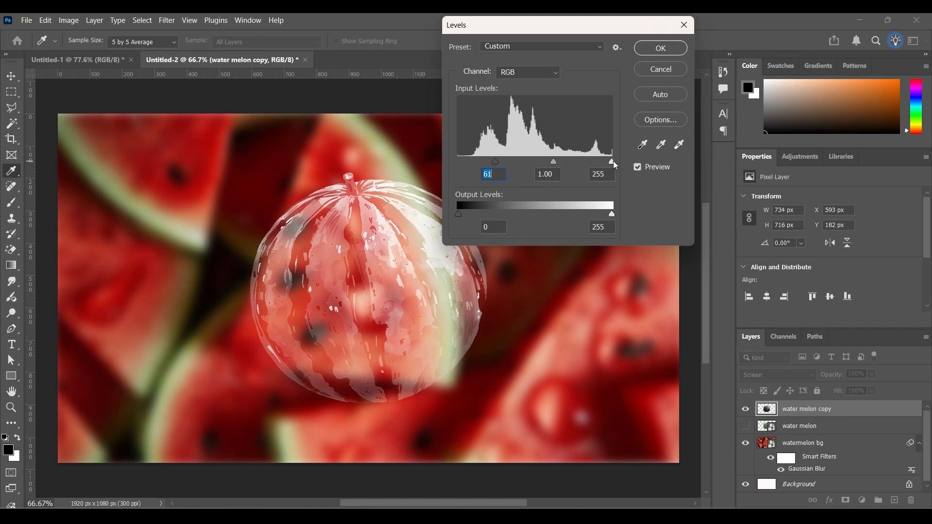
drag(613, 162, 597, 163)
drag(496, 162, 508, 162)
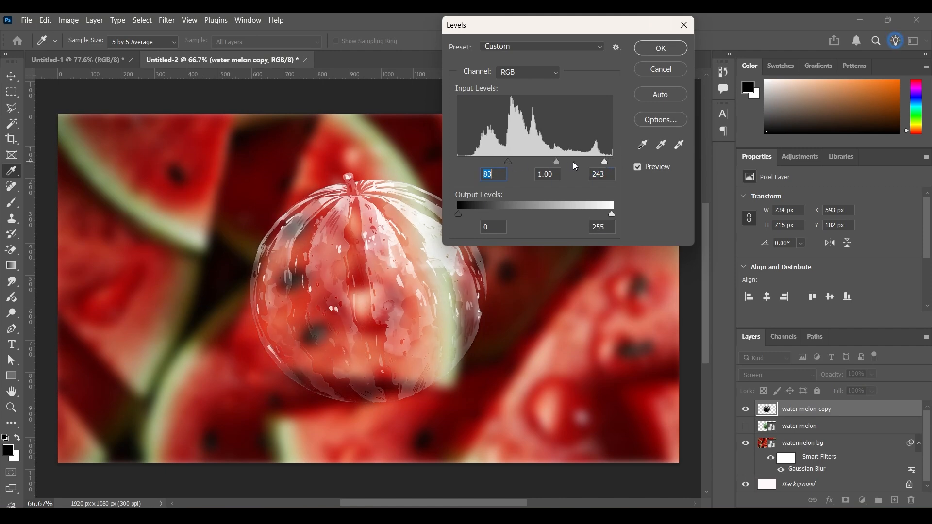
drag(598, 162, 594, 163)
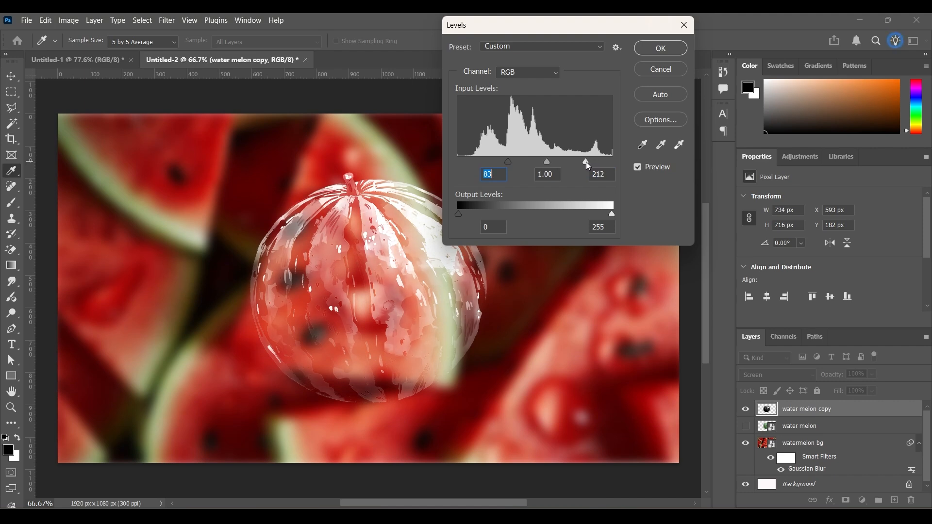
click(582, 163)
drag(547, 165, 554, 167)
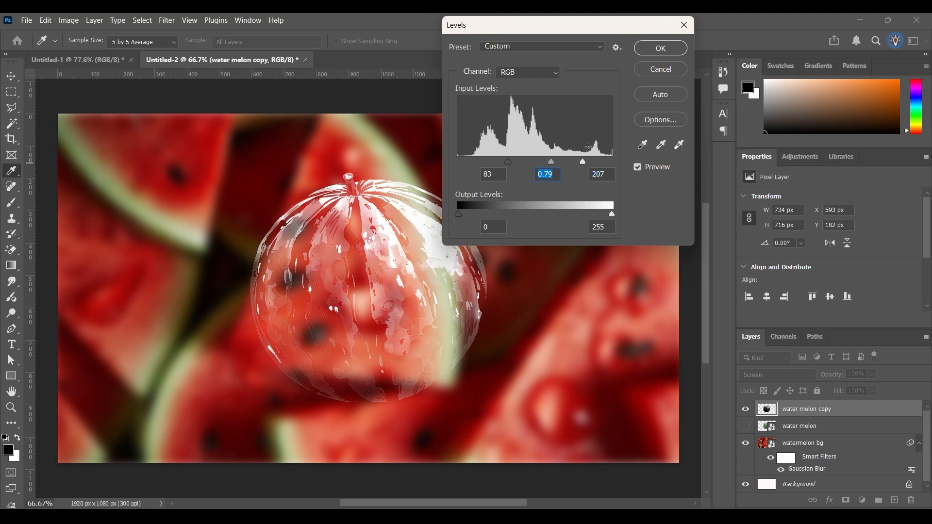
click(658, 59)
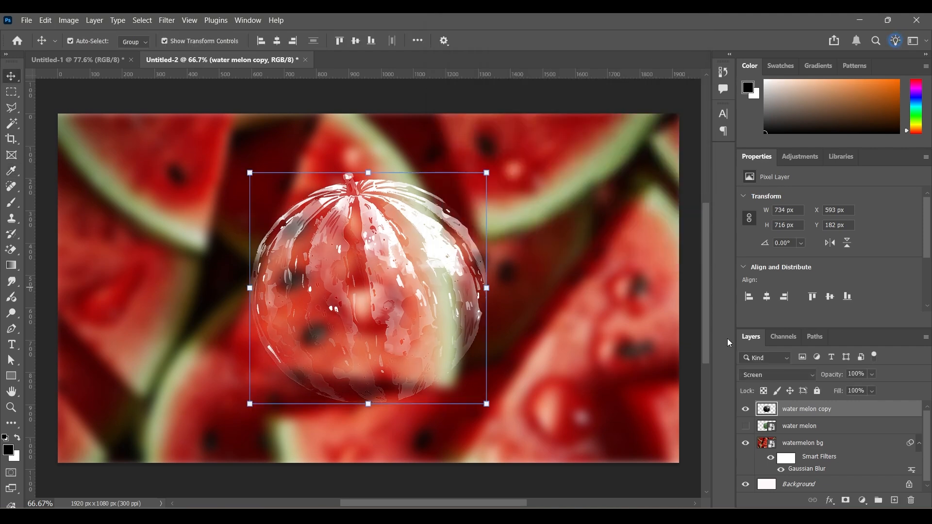
- Show the water melon layer and outline its upper part with a Polygonal Lasso selection whose lower edge slopes across the melon
click(747, 428)
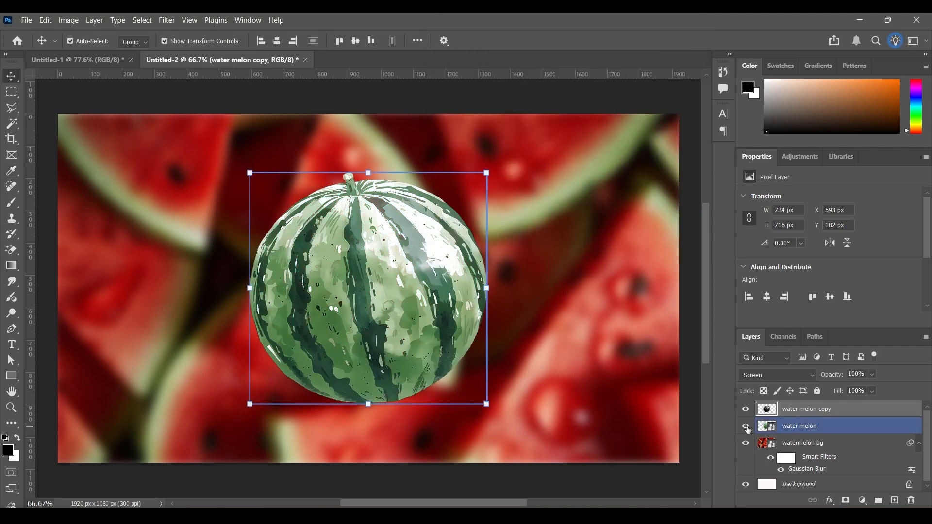
click(829, 428)
click(17, 112)
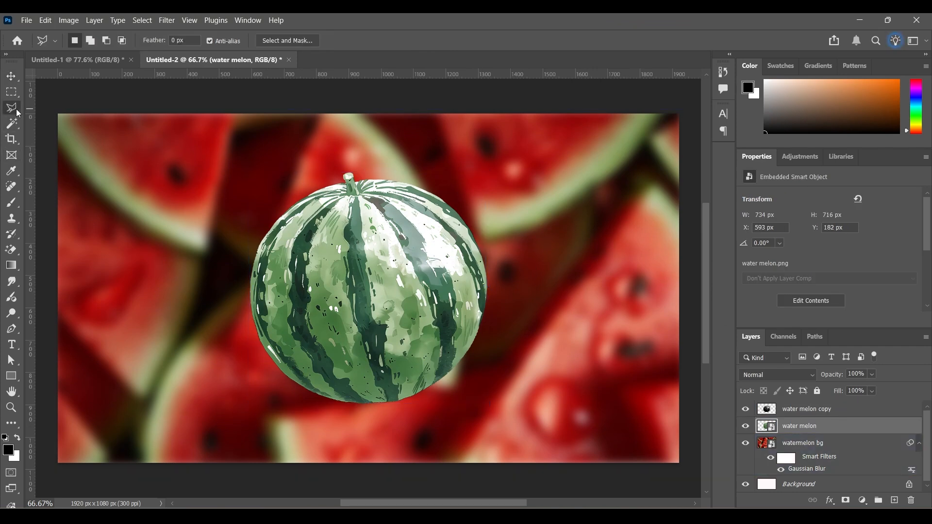
click(246, 360)
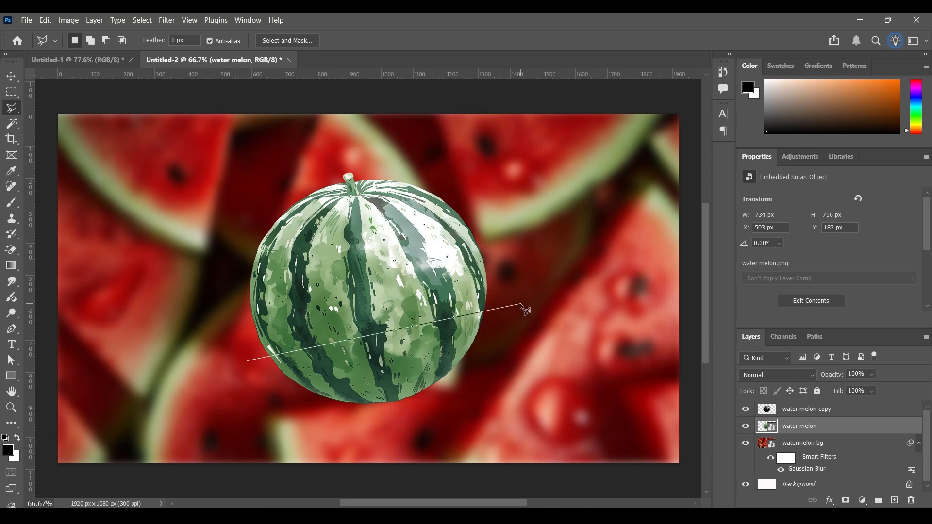
click(521, 304)
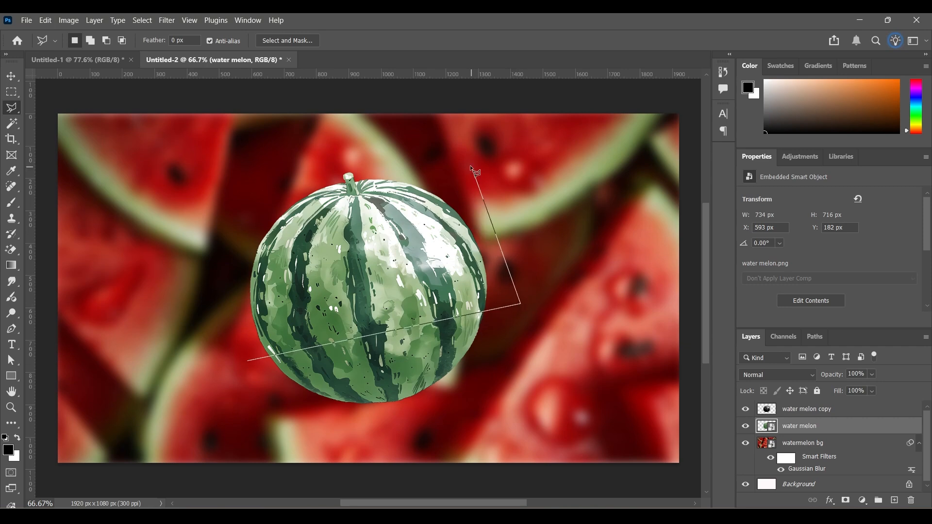
click(442, 142)
click(231, 201)
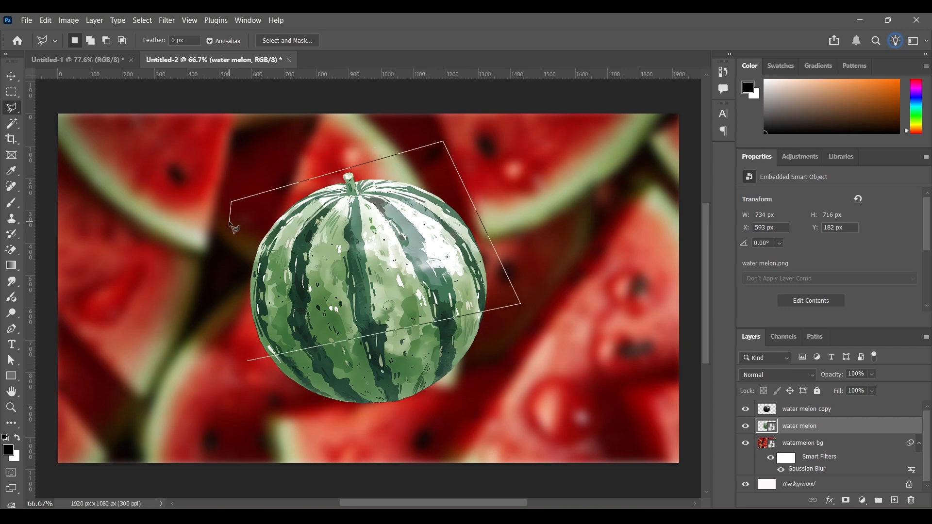
click(248, 361)
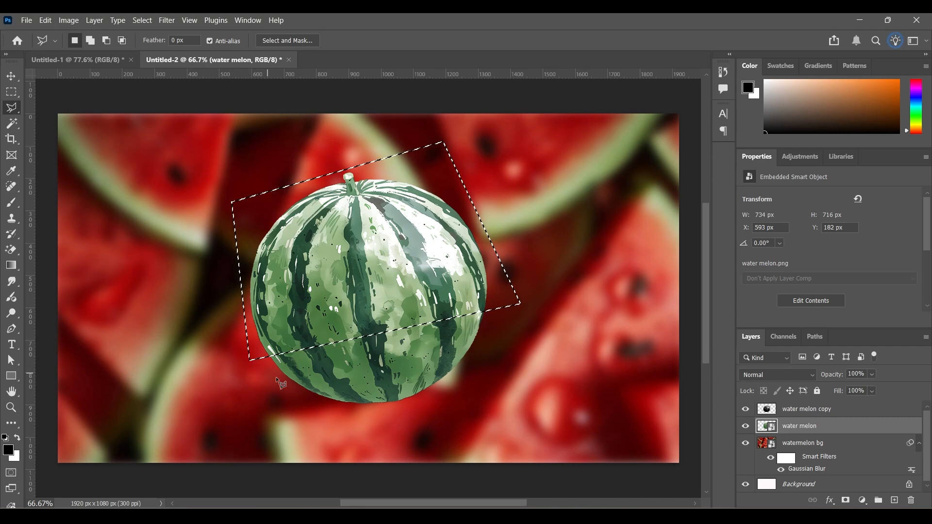
- Rasterize the water melon layer, delete the selected upper part of the melon and clear the selection
right_click(824, 427)
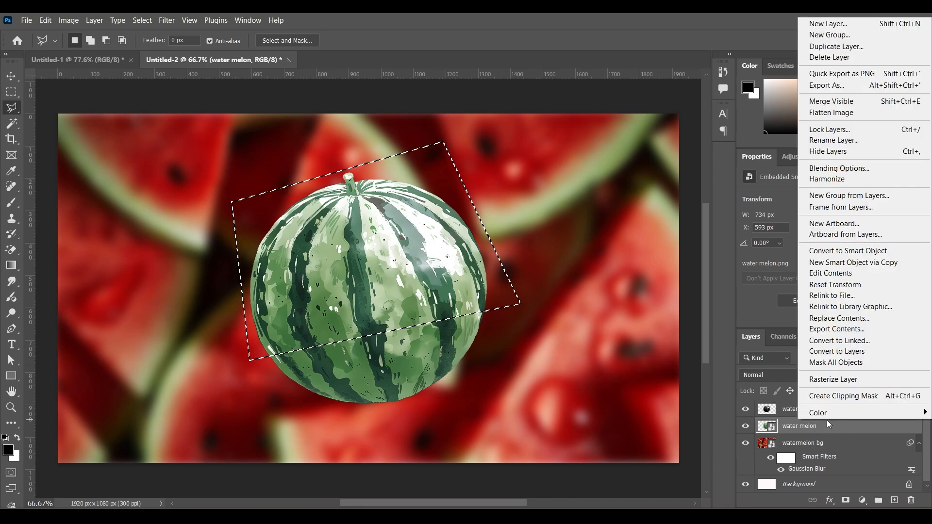
click(833, 382)
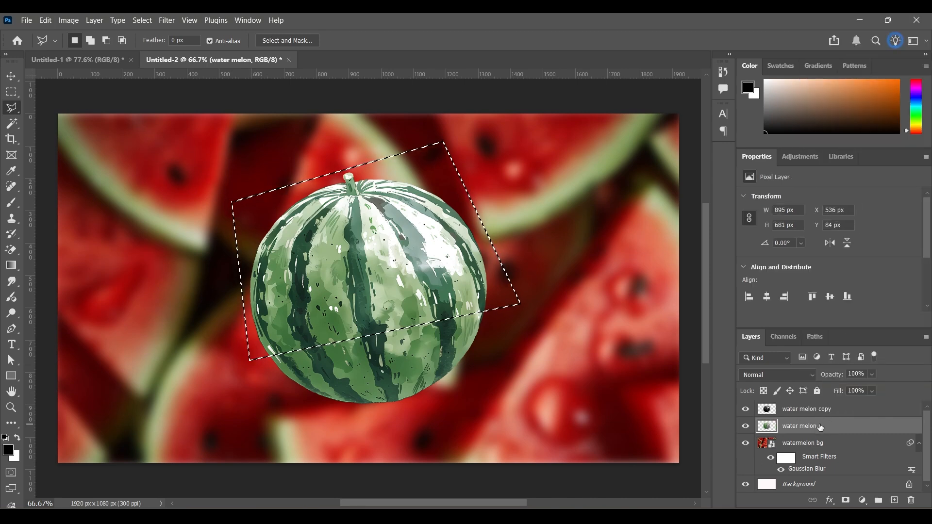
key(Delete)
key(ctrl+d)
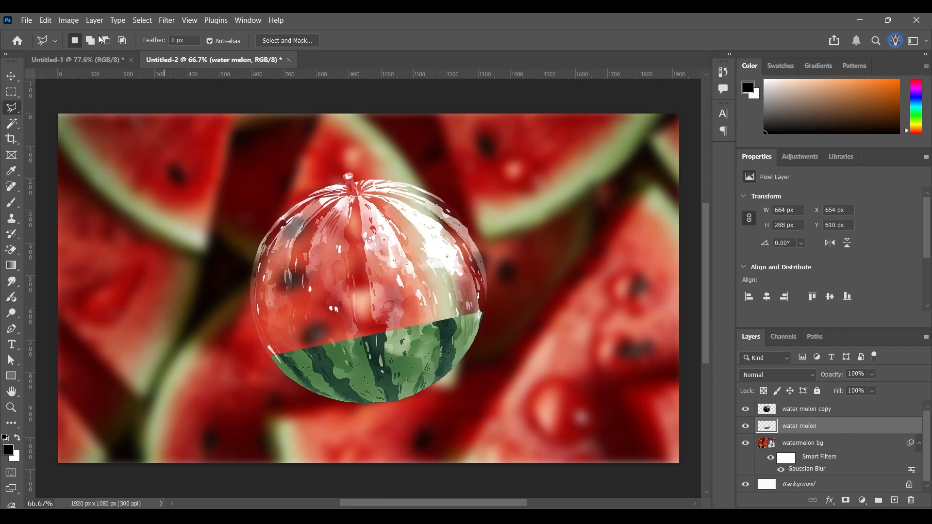
- Place the watermelon slice image as an embedded object and scale it down to about 418 × 416 px
click(27, 20)
click(60, 266)
scroll(450, 296, down, 10)
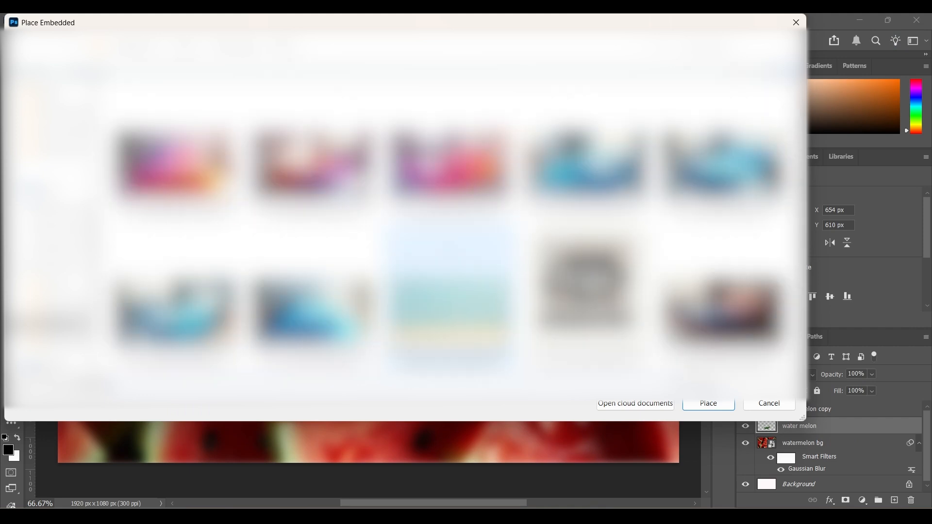
scroll(450, 296, down, 15)
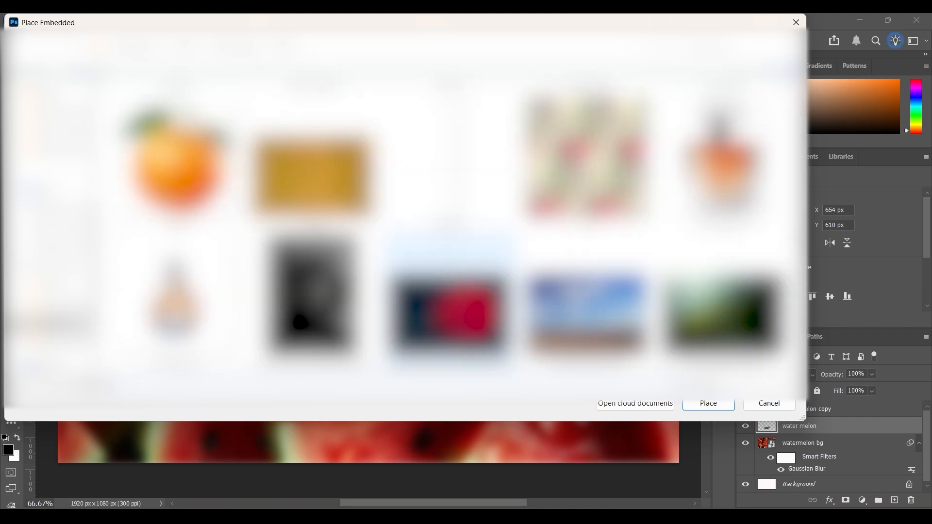
scroll(451, 296, down, 15)
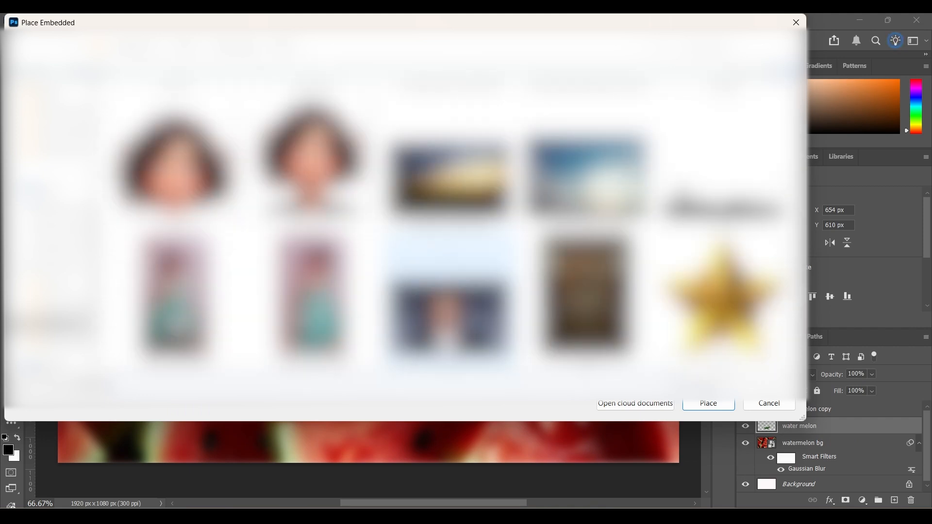
scroll(451, 296, down, 10)
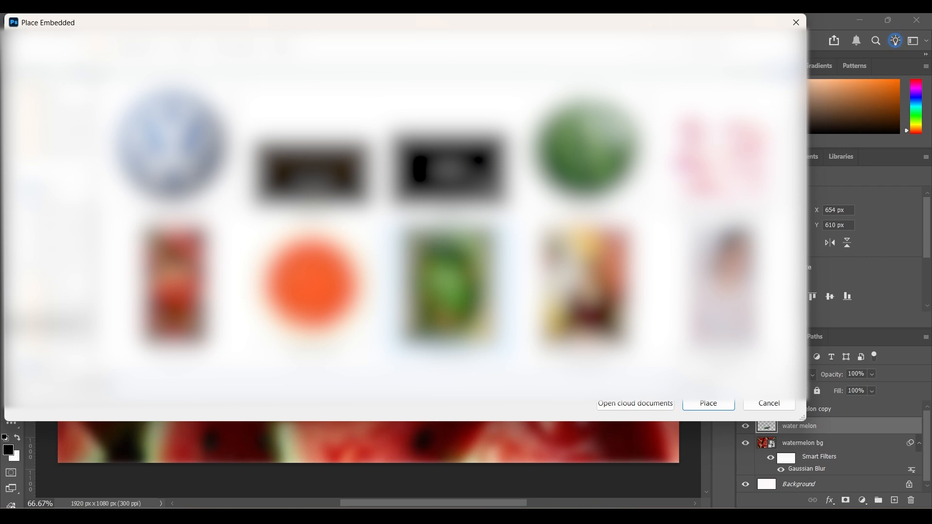
double_click(330, 294)
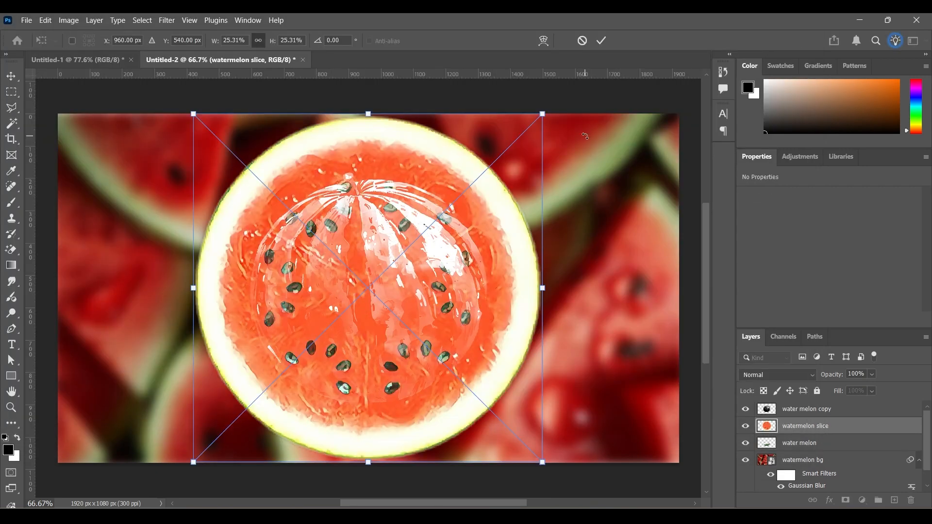
drag(542, 115, 329, 327)
click(602, 42)
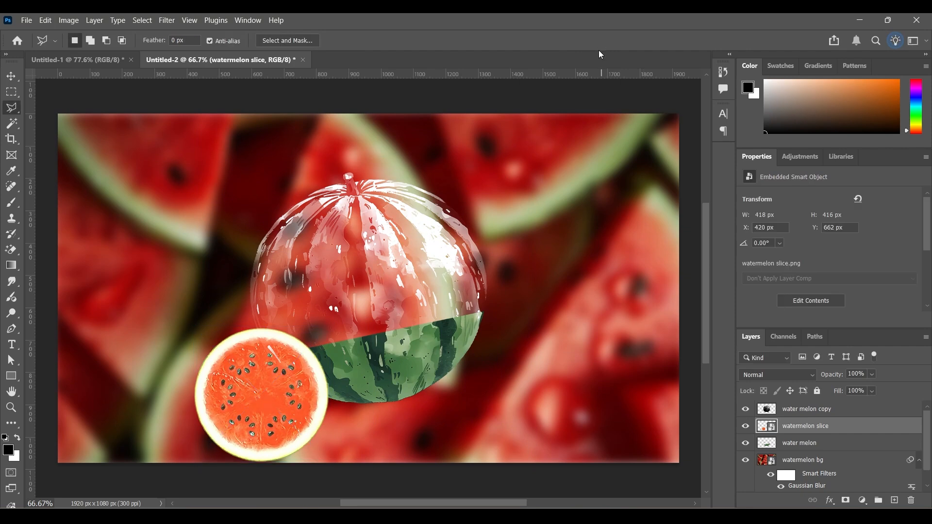
- Hide the water melon copy layer, move the slice onto the cut melon and flatten it to about 11.65% × 4.57%
click(745, 409)
scroll(374, 286, up, 1)
key(v)
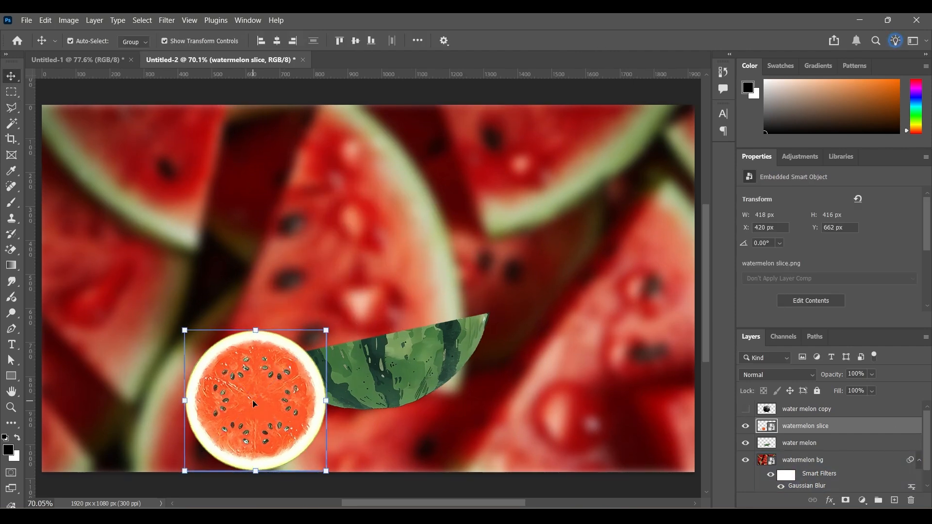
drag(253, 400, 377, 331)
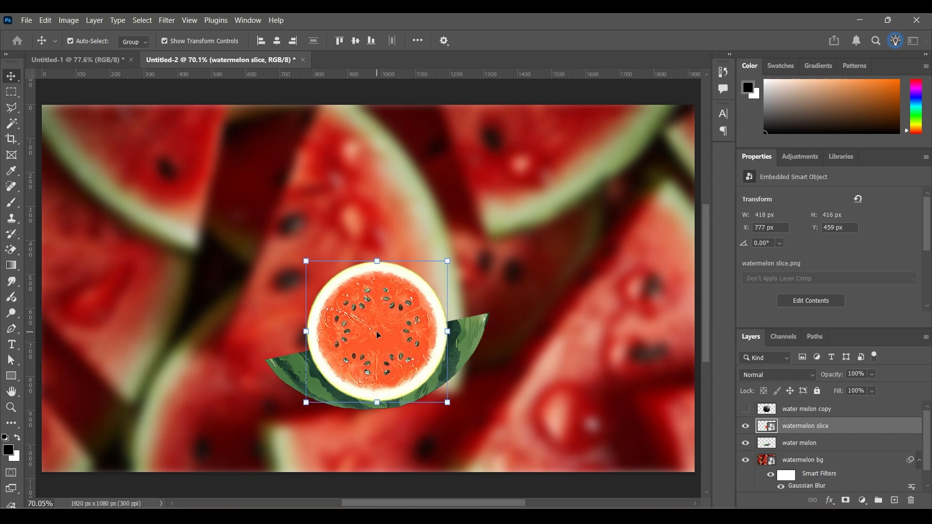
drag(306, 332, 280, 331)
drag(368, 246, 384, 352)
drag(357, 399, 385, 365)
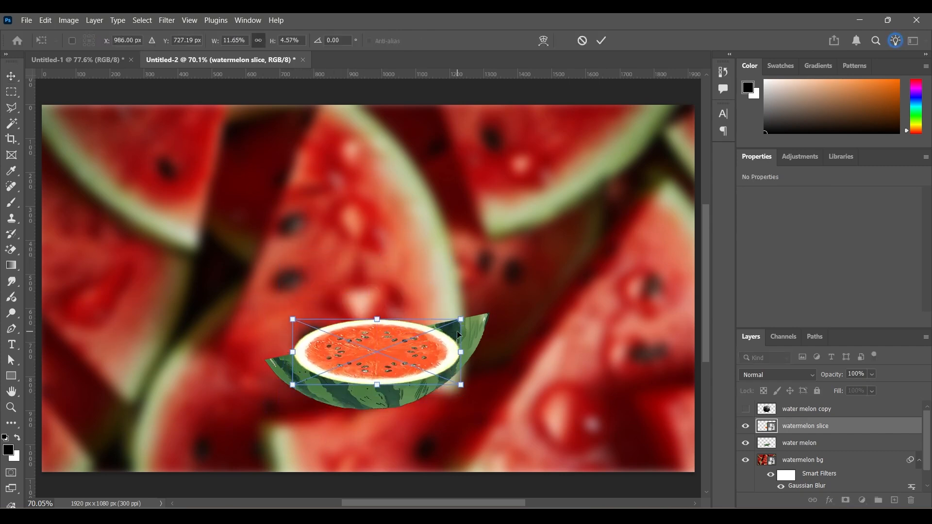
- Rotate the slice to -11.02° and scale it to about 15.81% × 4.83% so it covers the melon's cut face
drag(469, 313, 465, 293)
drag(364, 348, 336, 336)
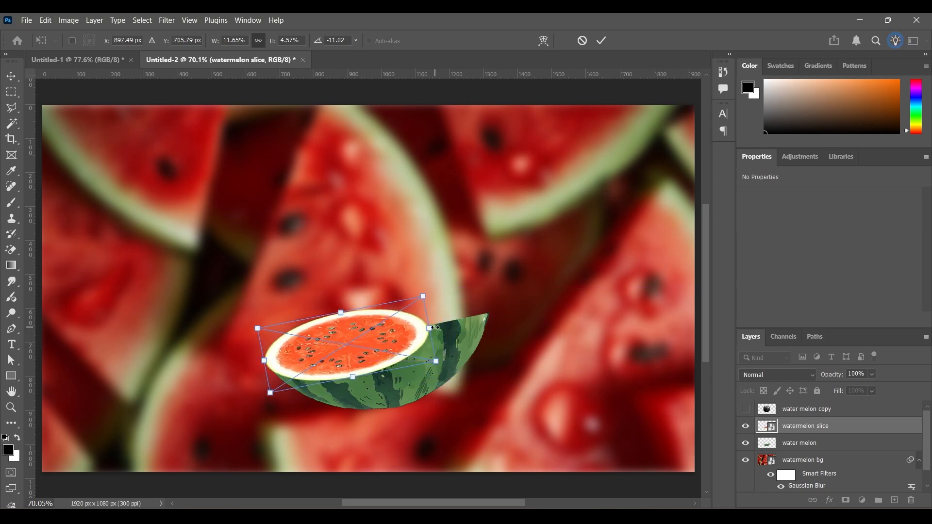
drag(433, 328, 491, 320)
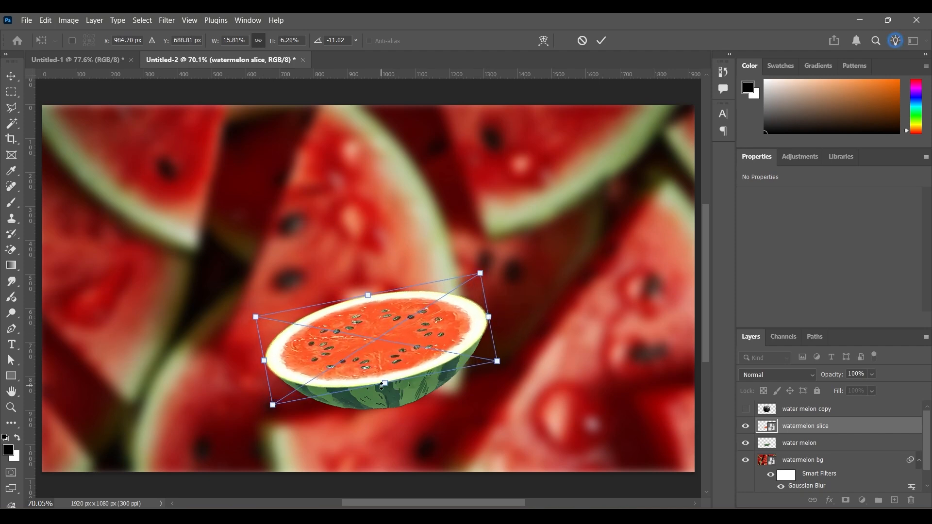
drag(383, 385, 382, 364)
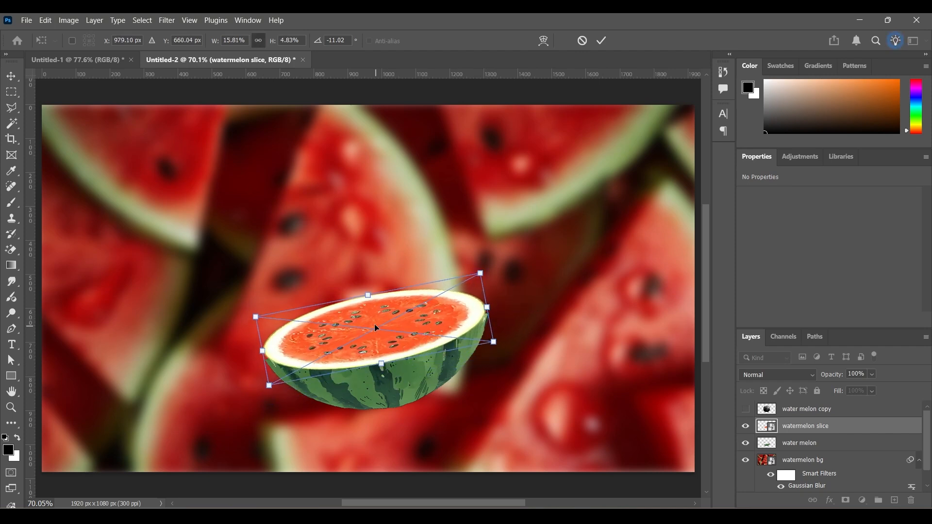
drag(374, 327, 374, 333)
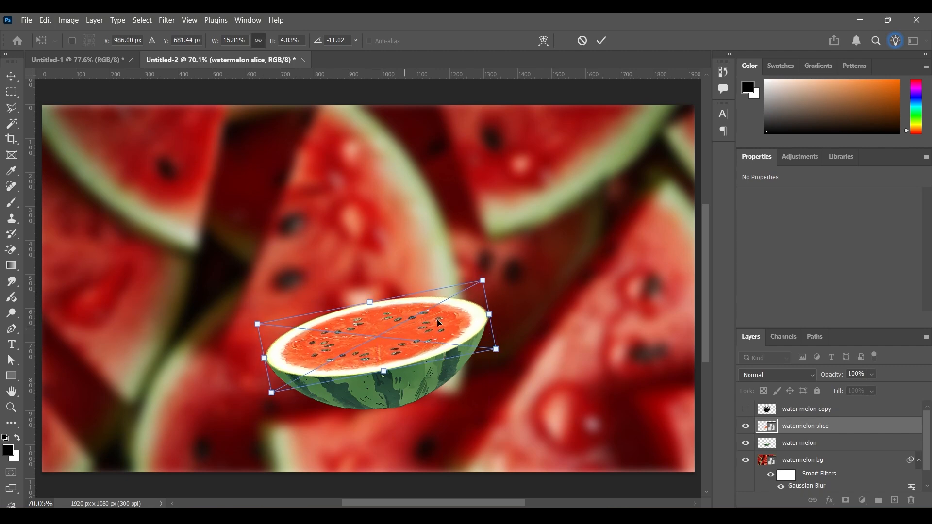
click(601, 41)
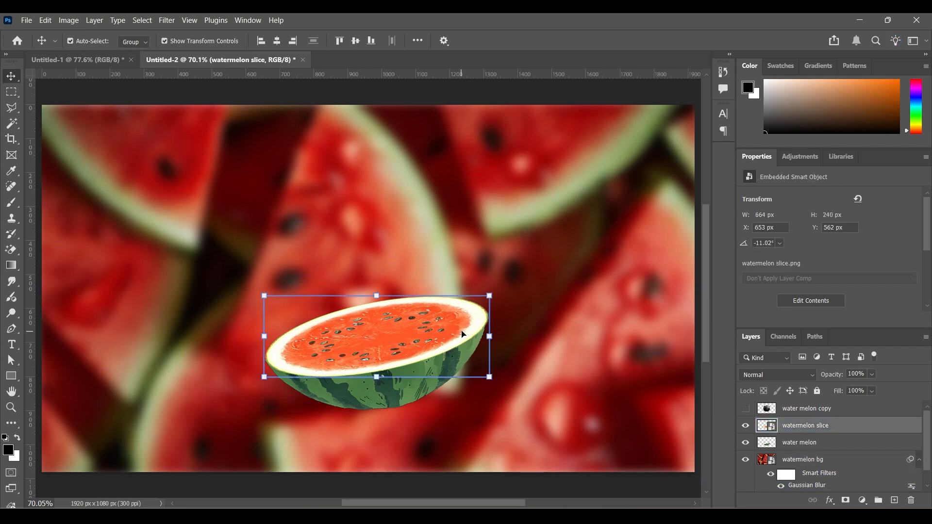
- Nudge the watermelon slice left to X 645 px and enlarge it to about 16.05% × 4.90%
key(Left)
key(Left)
key(Left)
key(Left)
key(Left)
key(Left)
key(Left)
key(Left)
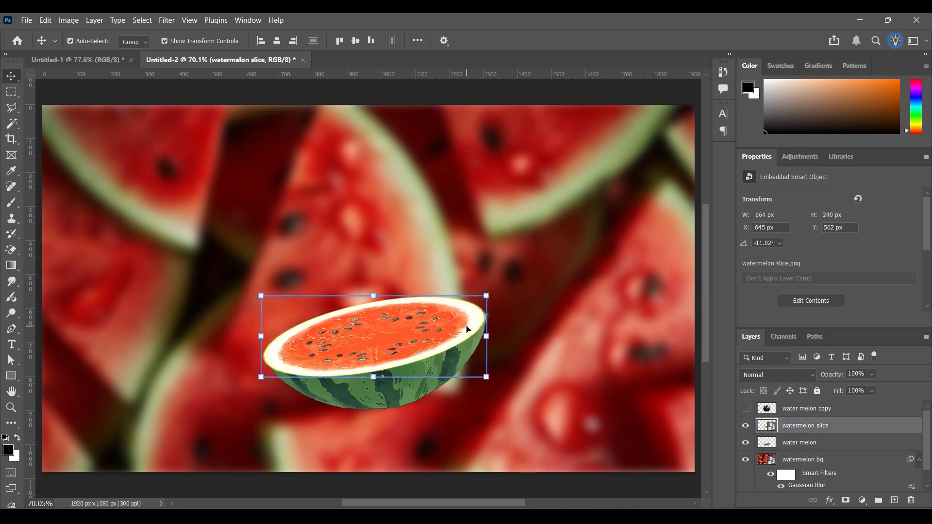
key(ctrl+t)
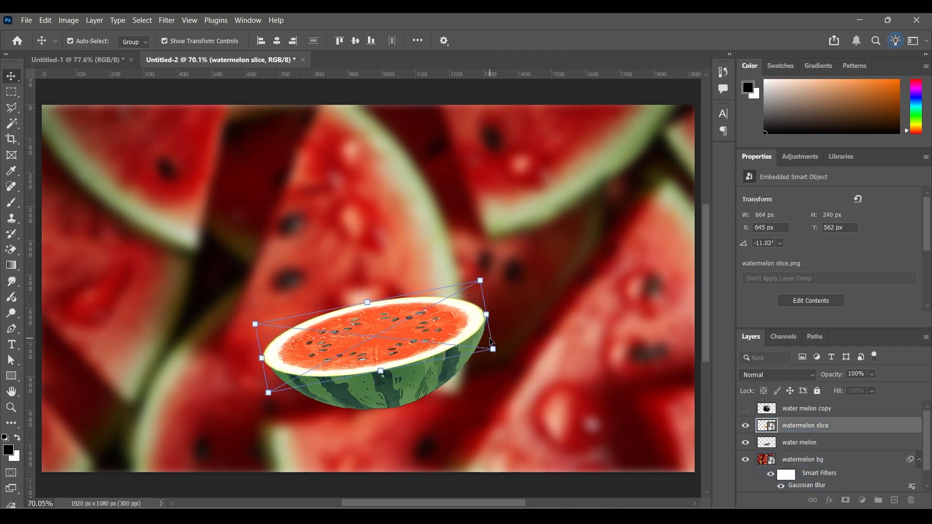
drag(492, 314, 495, 314)
click(601, 40)
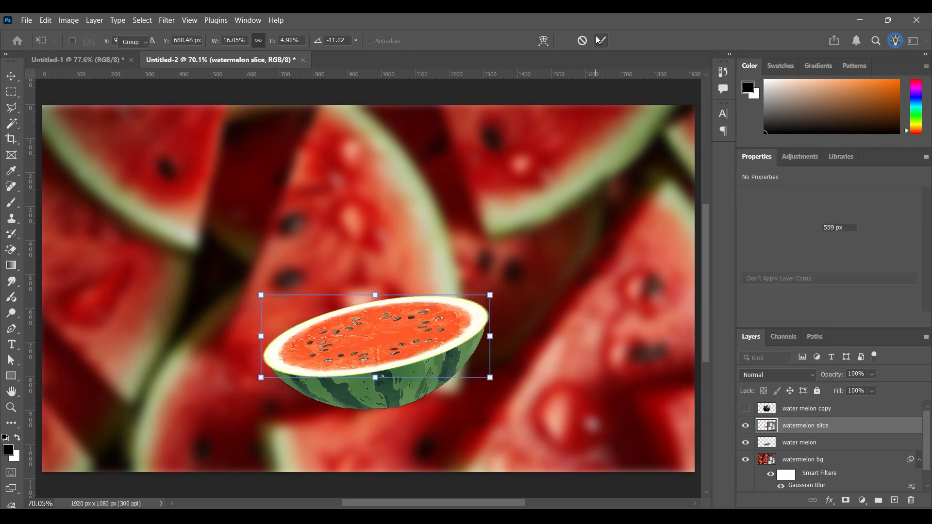
- Show the water melon copy layer again and select the watermelon slice layer
click(566, 253)
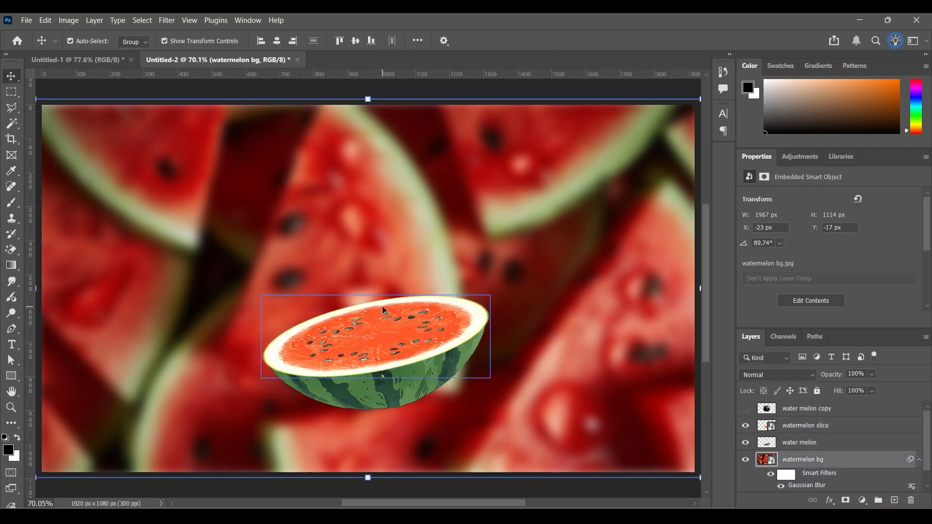
click(835, 410)
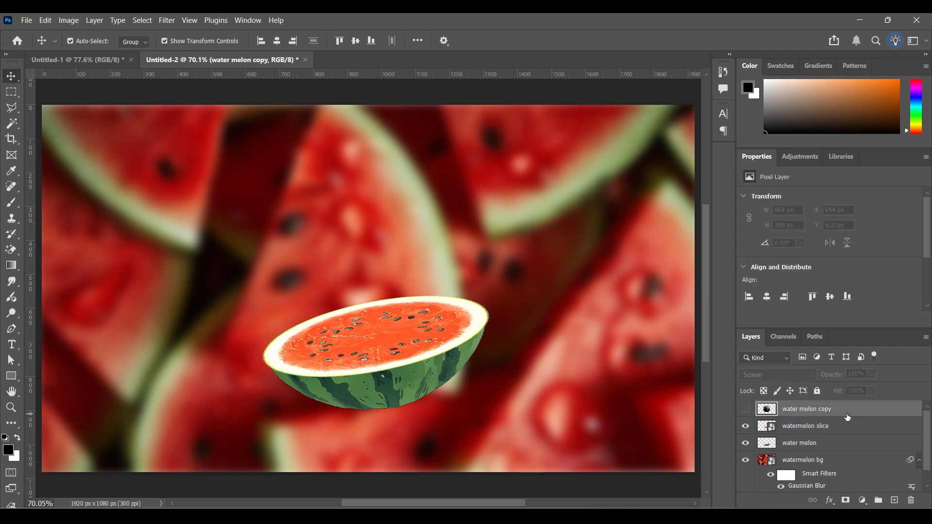
click(745, 410)
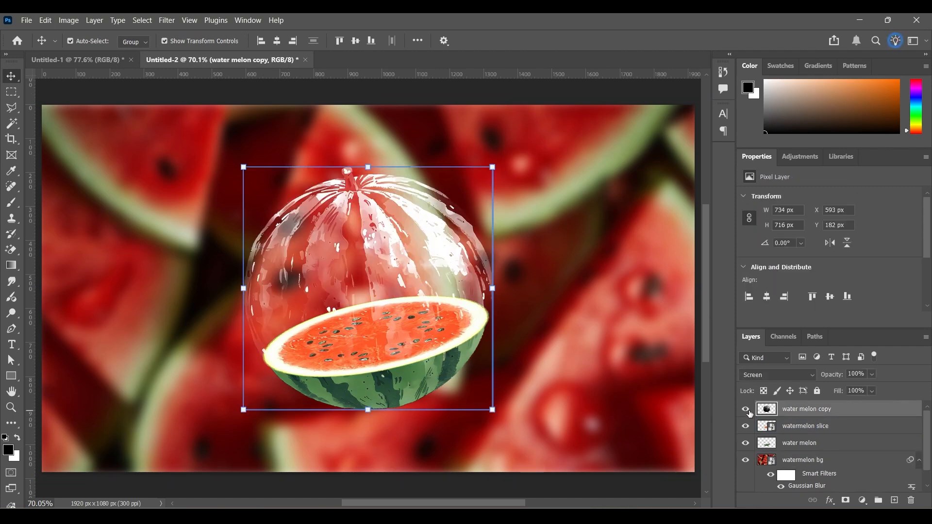
click(814, 426)
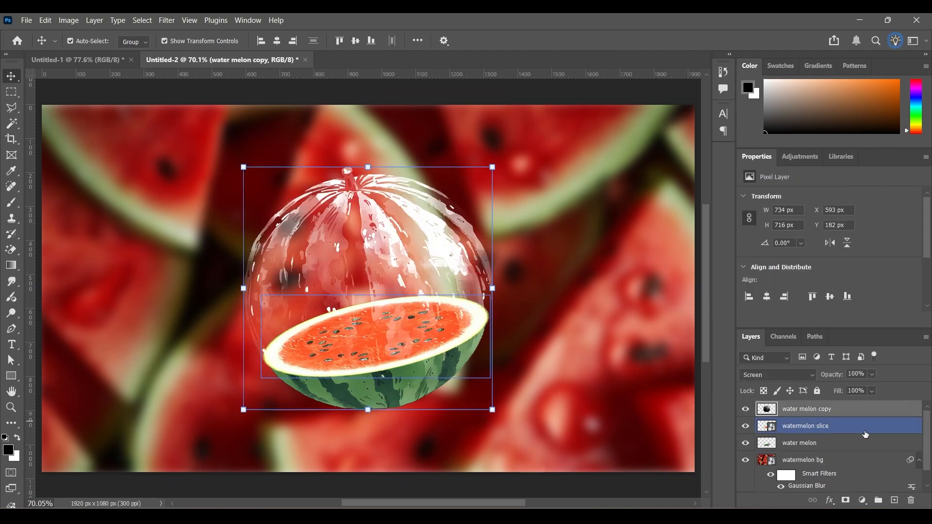
drag(850, 432, 846, 432)
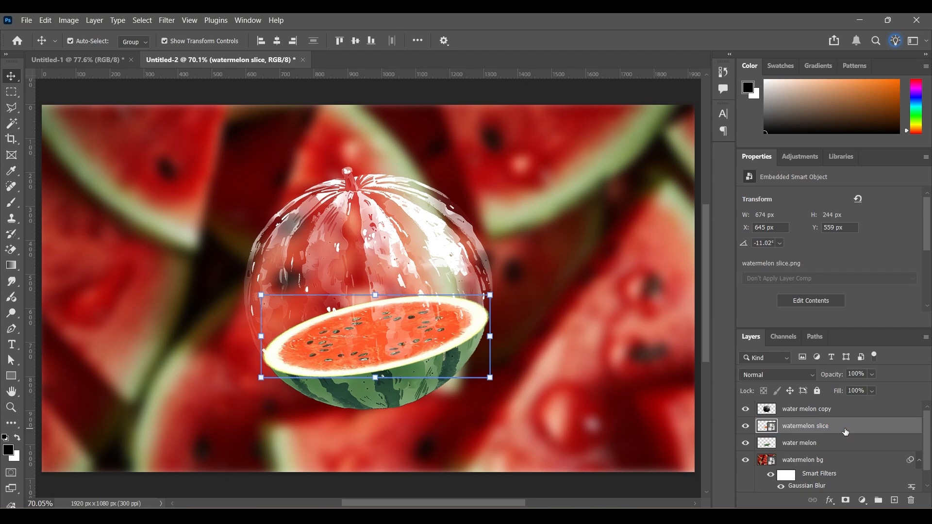
click(836, 416)
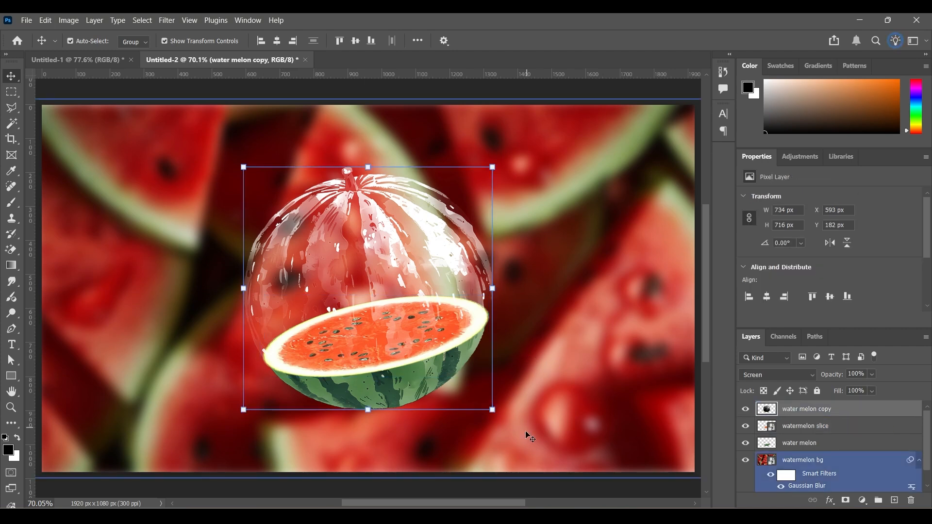
click(534, 489)
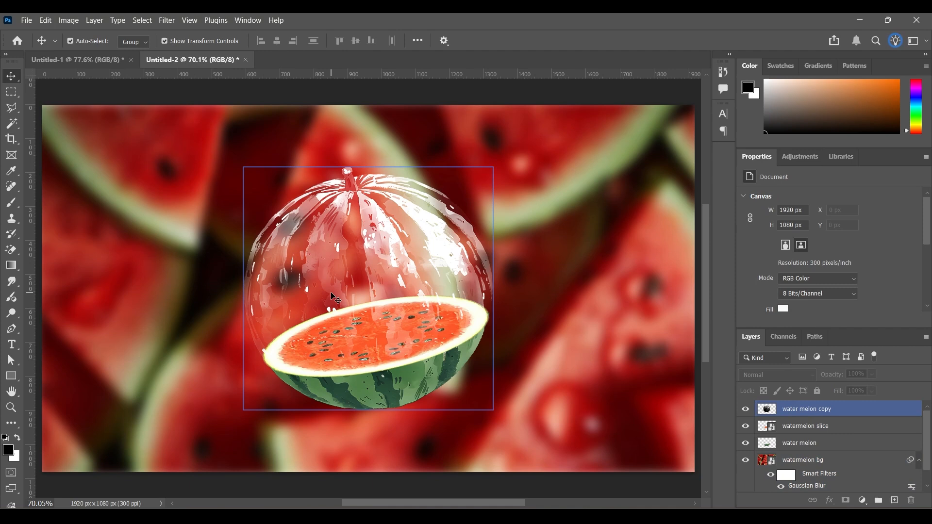
- Place the whatsapp egg image as an embedded object at its default size over the composition
click(26, 19)
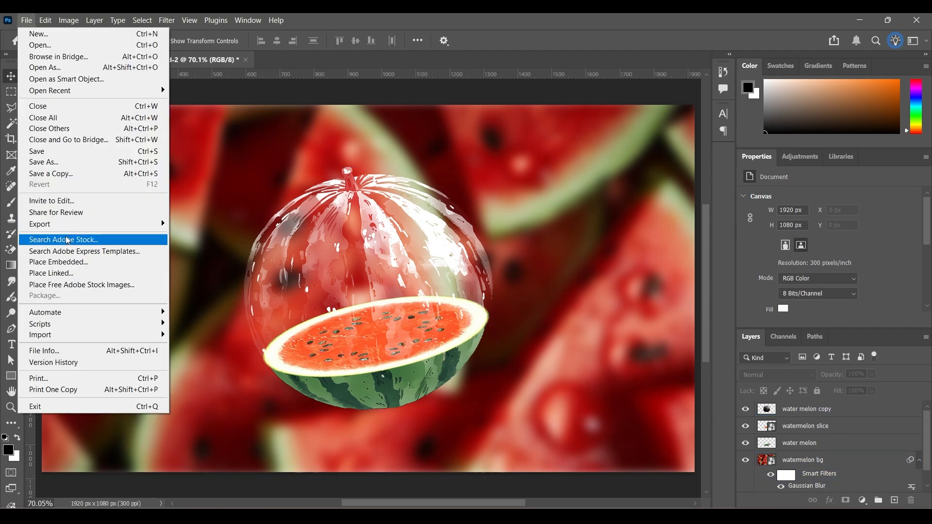
click(68, 262)
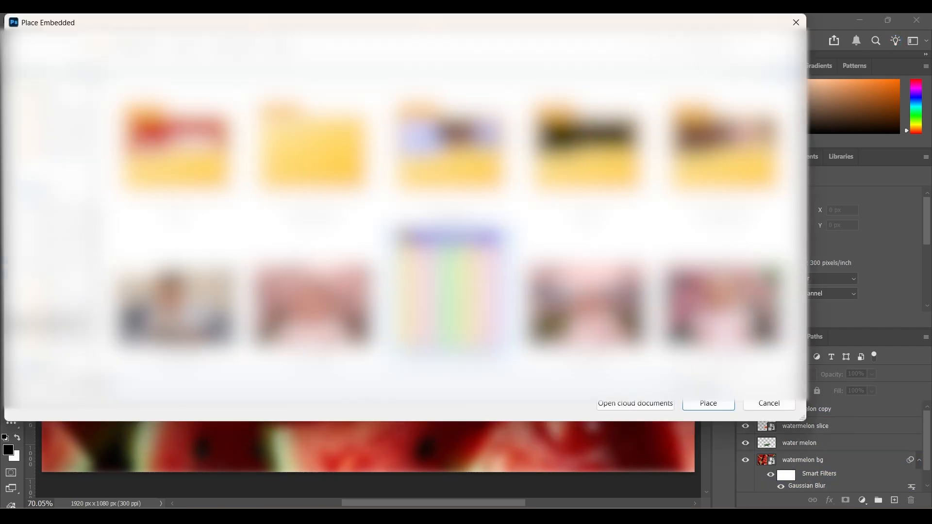
scroll(448, 296, down, 15)
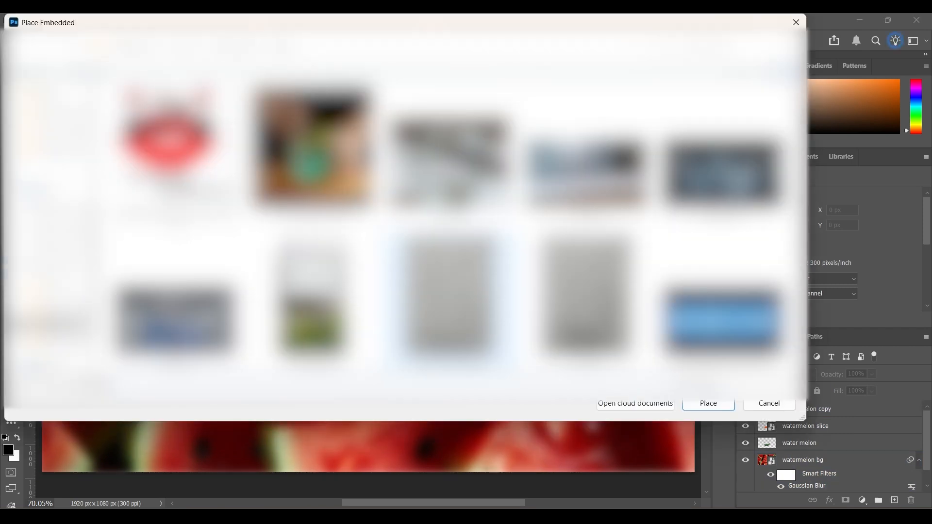
scroll(449, 296, down, 12)
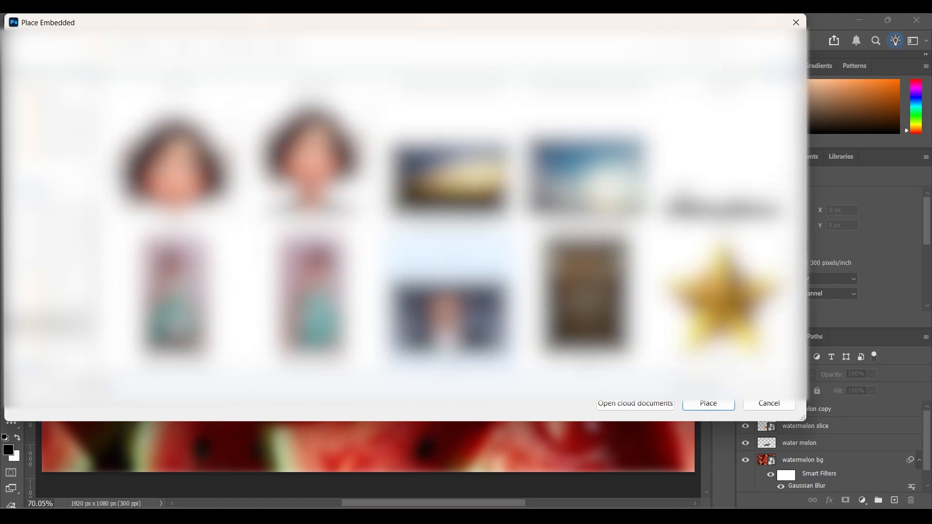
scroll(449, 296, down, 10)
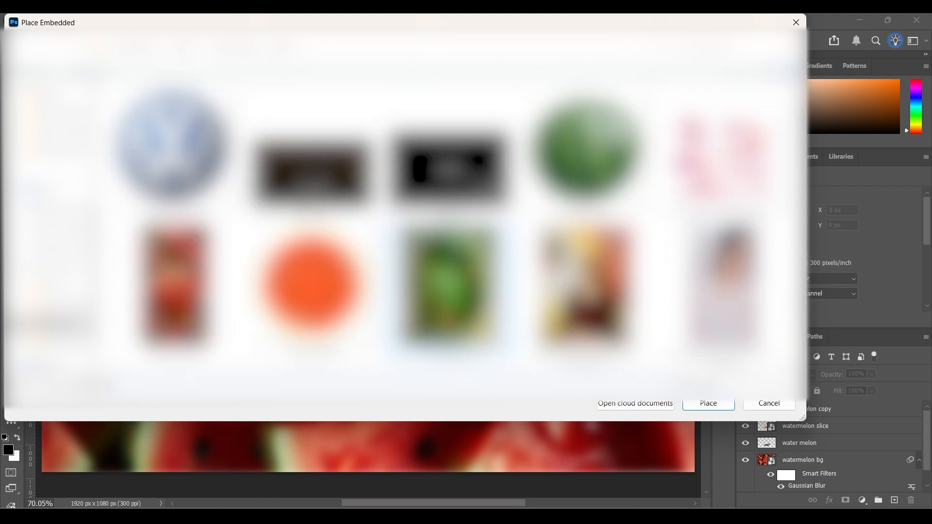
double_click(449, 291)
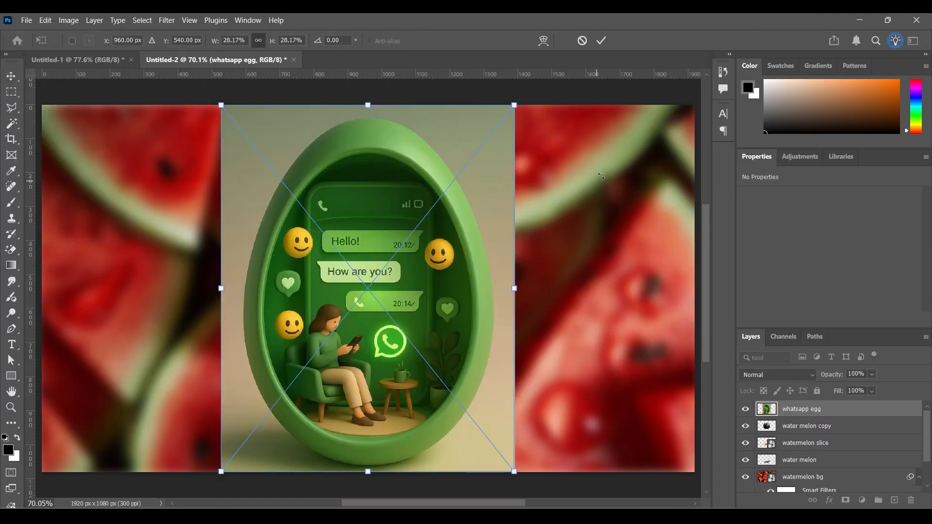
click(602, 41)
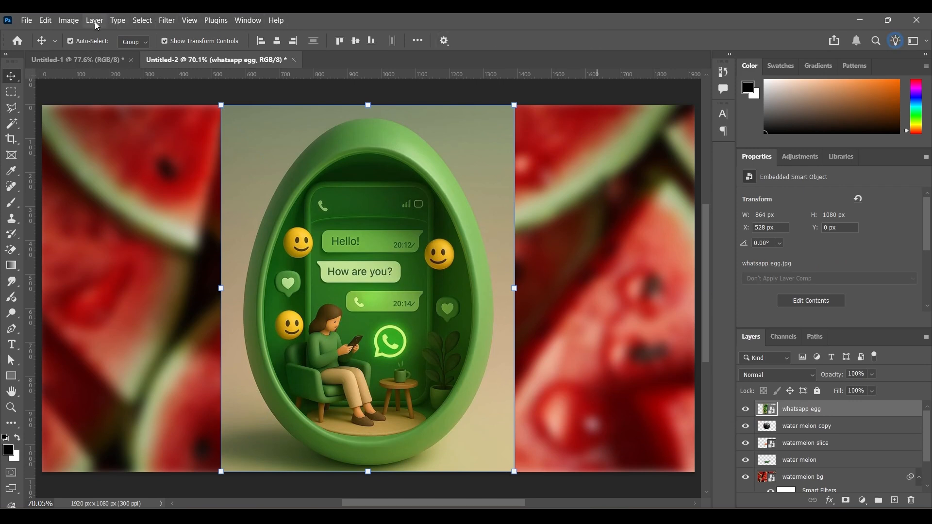
- Isolate the egg by copying it from the placed image onto its own layer, and delete the original whatsapp egg layer
click(141, 21)
click(174, 160)
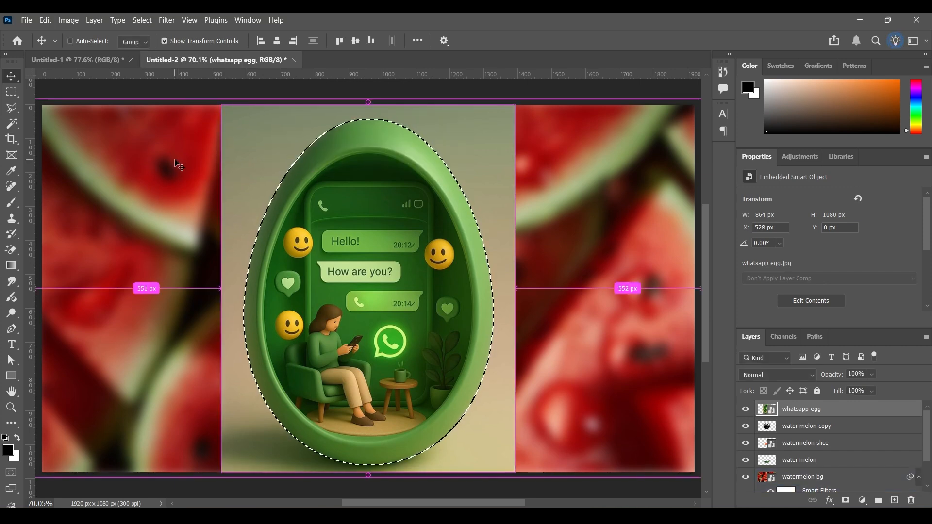
key(ctrl+j)
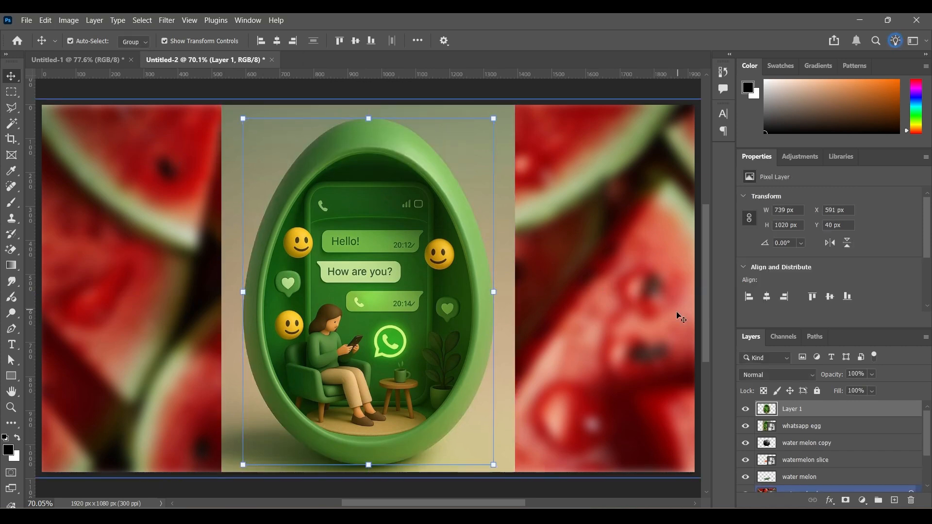
drag(822, 427, 909, 504)
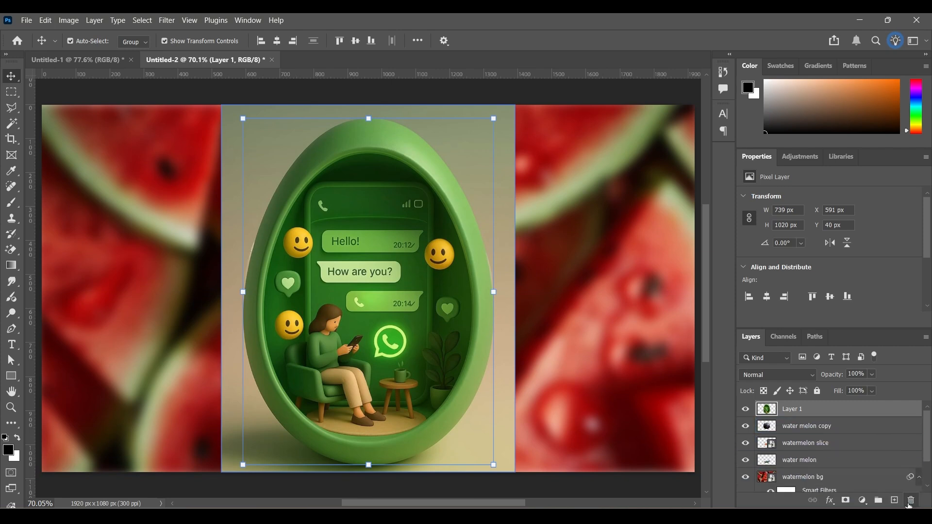
click(911, 505)
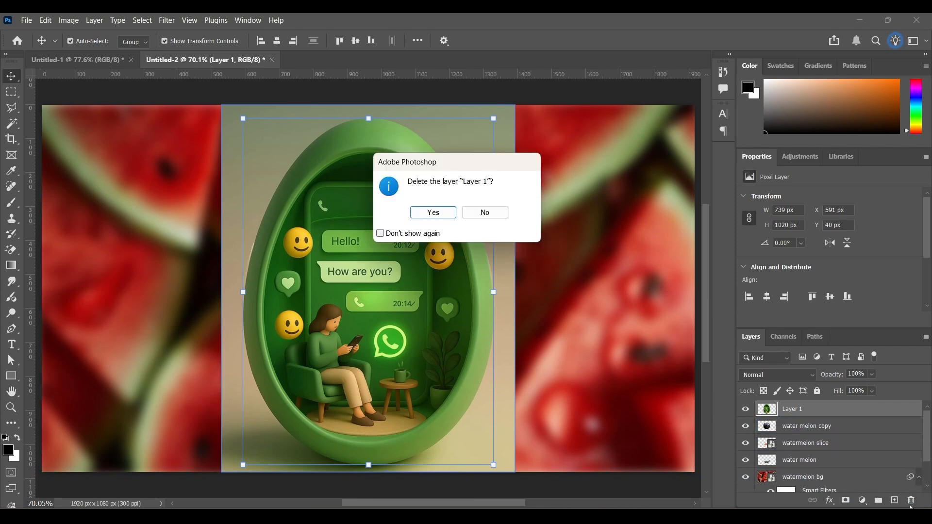
click(418, 214)
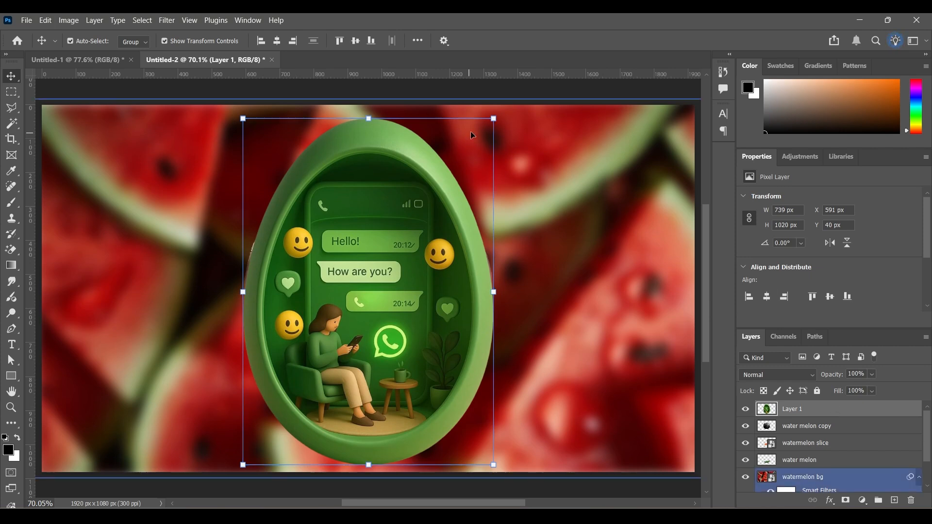
- Scale the egg to 46.87%, rotate it to -11.73° and position it inside the glass melon at about X 952, Y 512 px
drag(494, 119, 374, 284)
drag(307, 367, 367, 288)
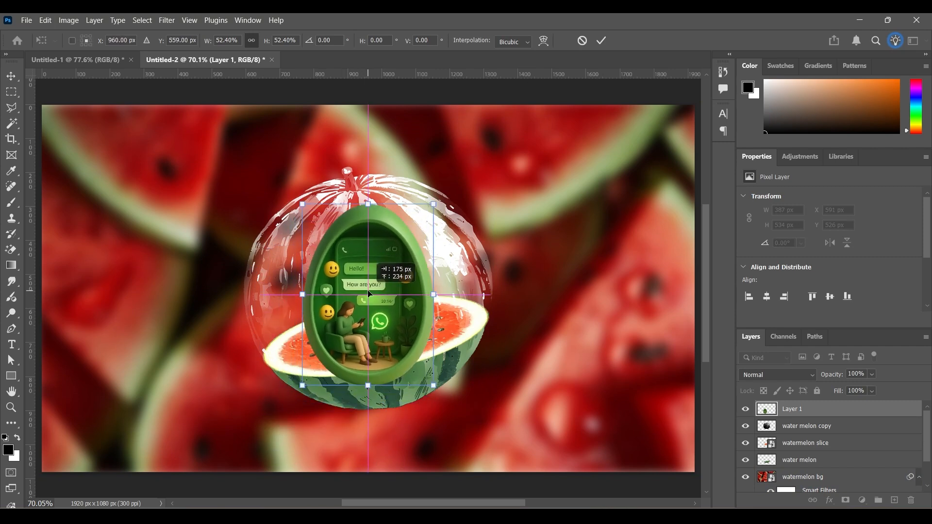
drag(435, 202, 408, 239)
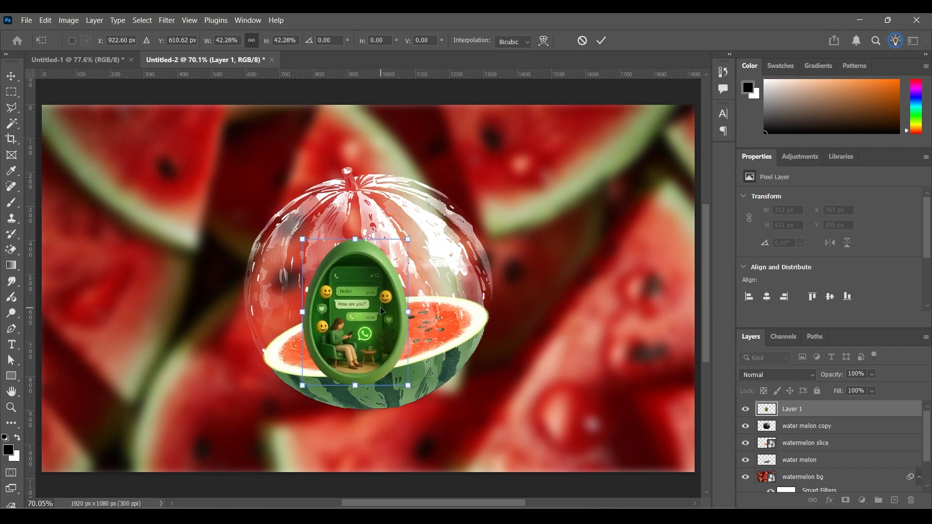
drag(384, 313, 389, 288)
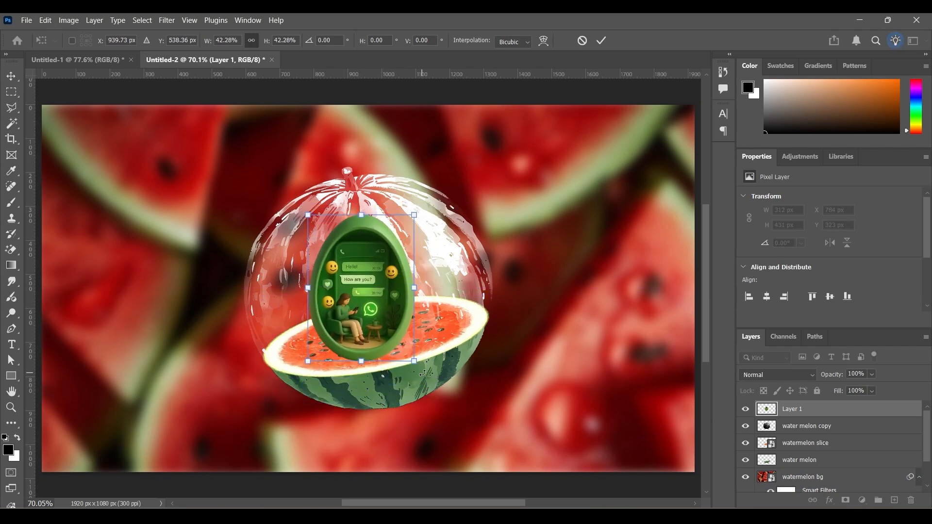
drag(423, 373, 434, 351)
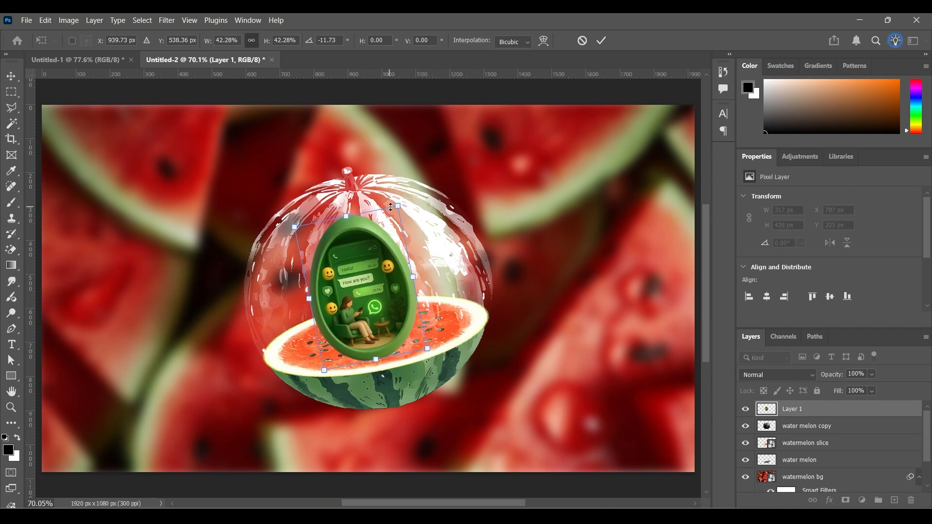
drag(400, 204, 410, 187)
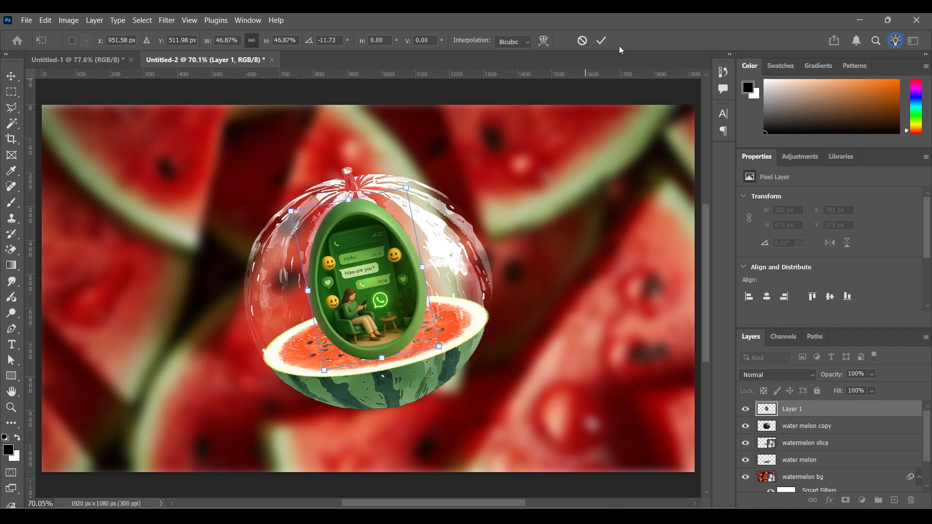
click(604, 41)
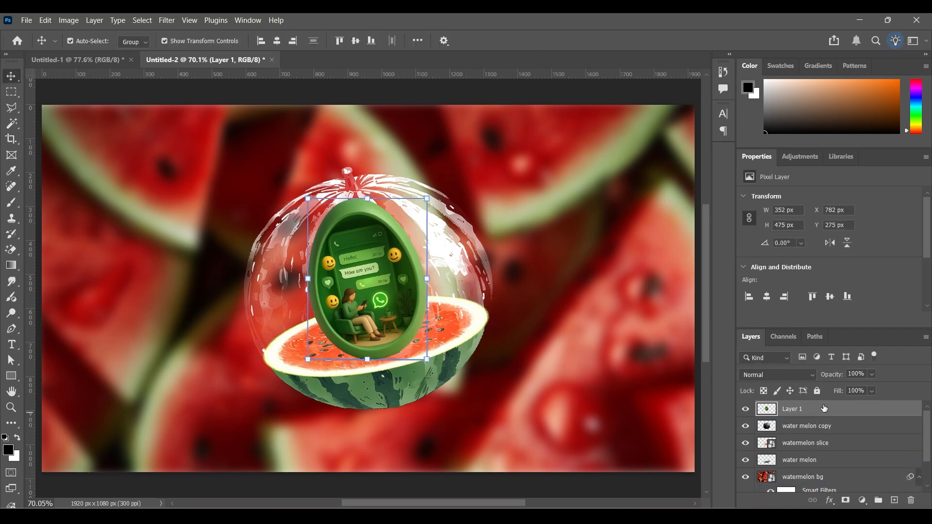
- Move the egg layer beneath the water melon copy layer and add an empty layer above the watermelon slice layer
drag(824, 408, 821, 433)
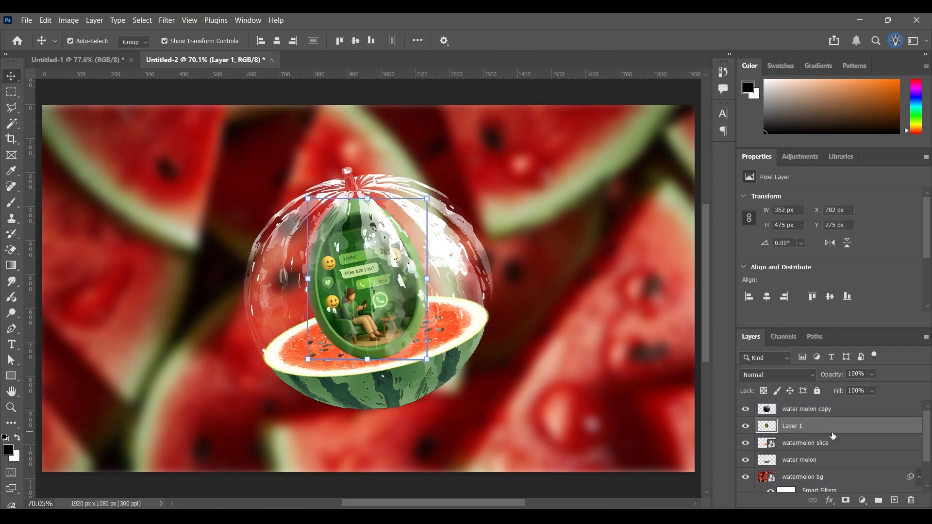
click(843, 442)
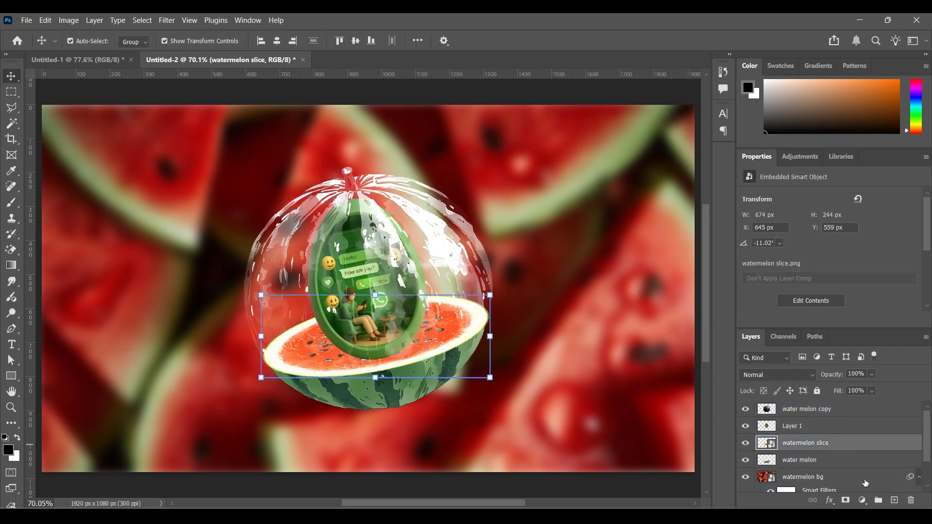
click(894, 500)
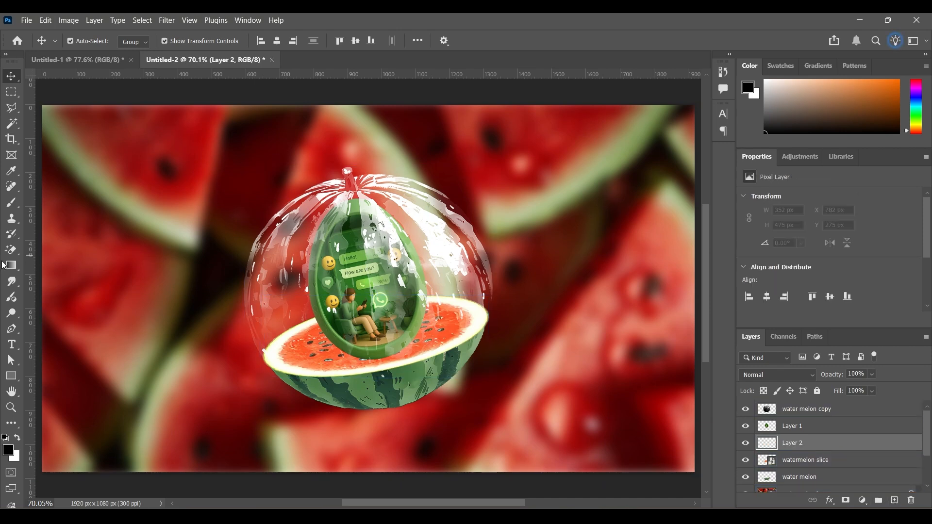
- Paint a single black spot at the base of the egg with a 200 px Soft Round brush at 100% opacity
click(12, 202)
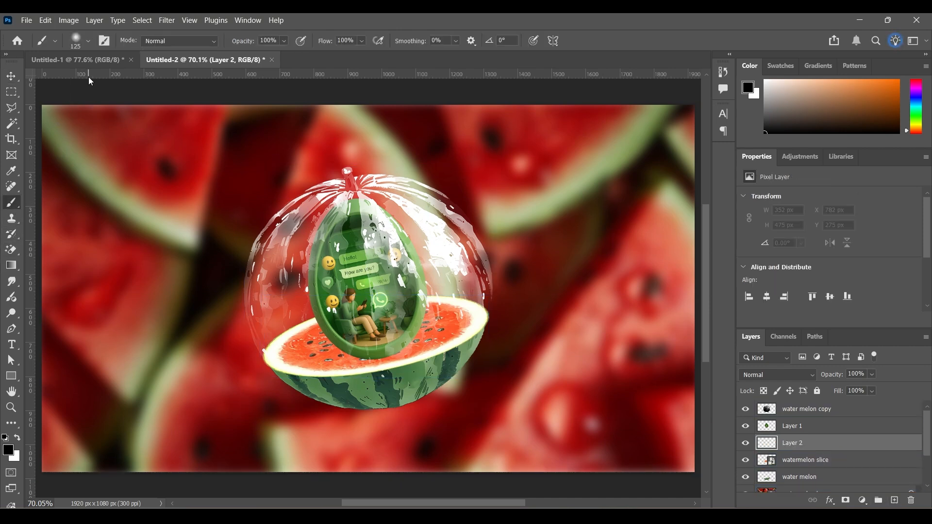
click(88, 41)
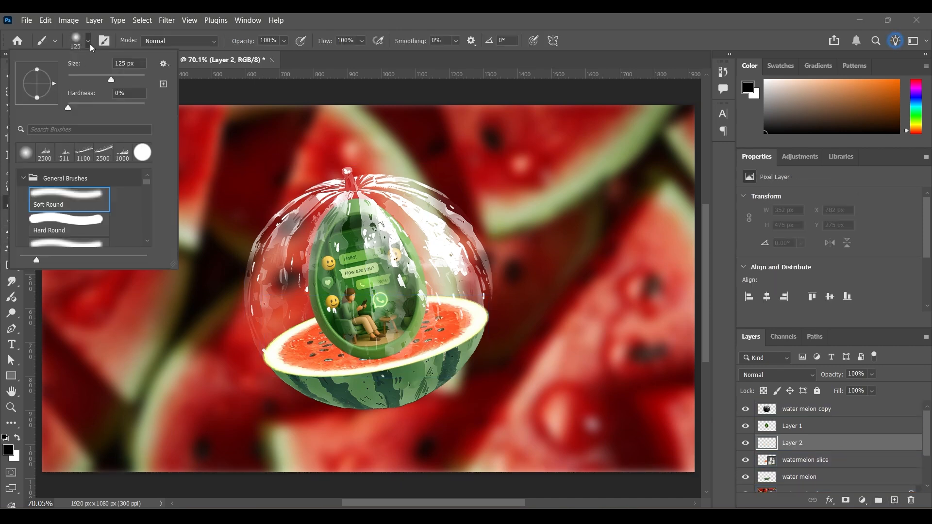
click(90, 43)
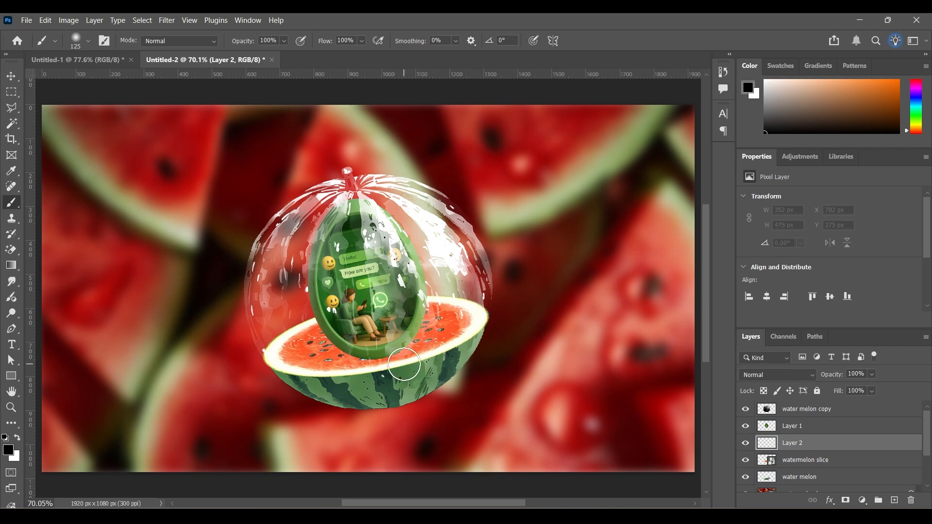
key(bracketright)
key(bracketright)
key(bracketright)
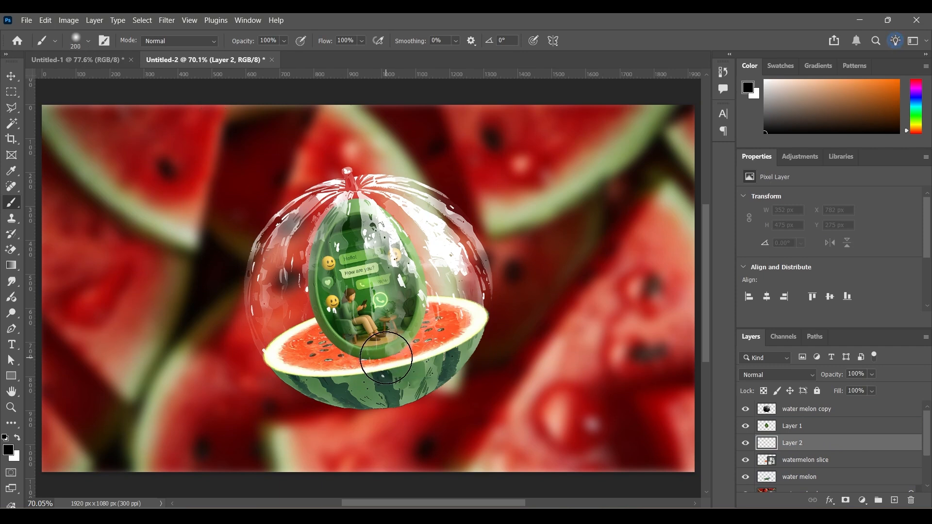
click(384, 359)
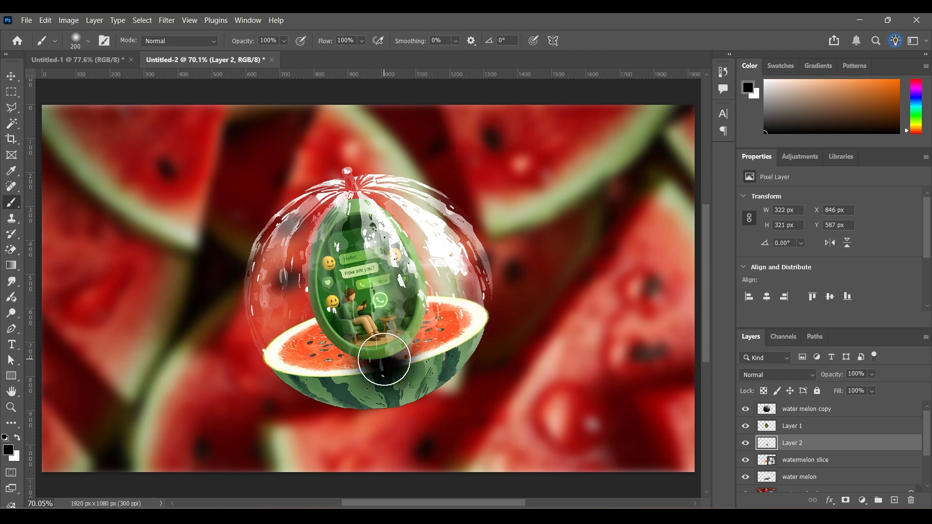
- Flatten the black spot to 16.51% height and rotate it to -12.46° as a contact shadow beneath the egg
click(11, 76)
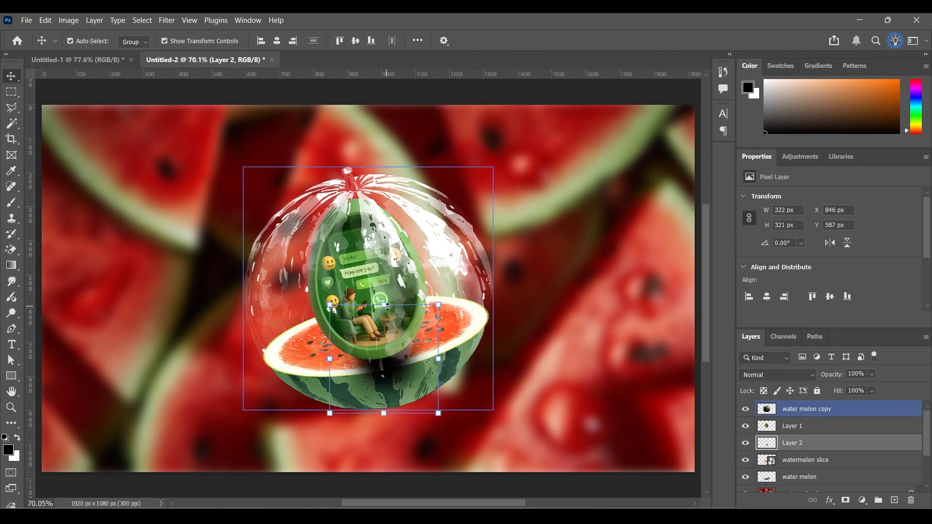
drag(384, 307, 393, 366)
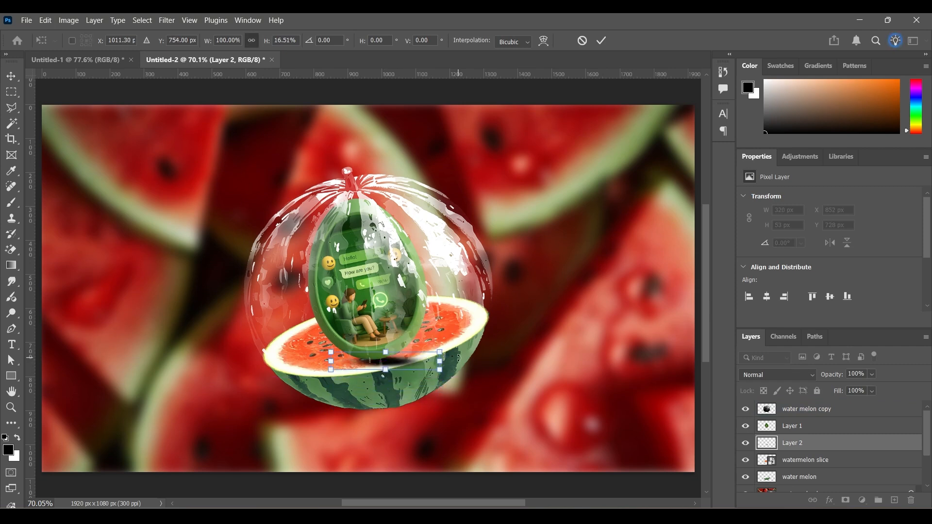
drag(452, 348, 451, 333)
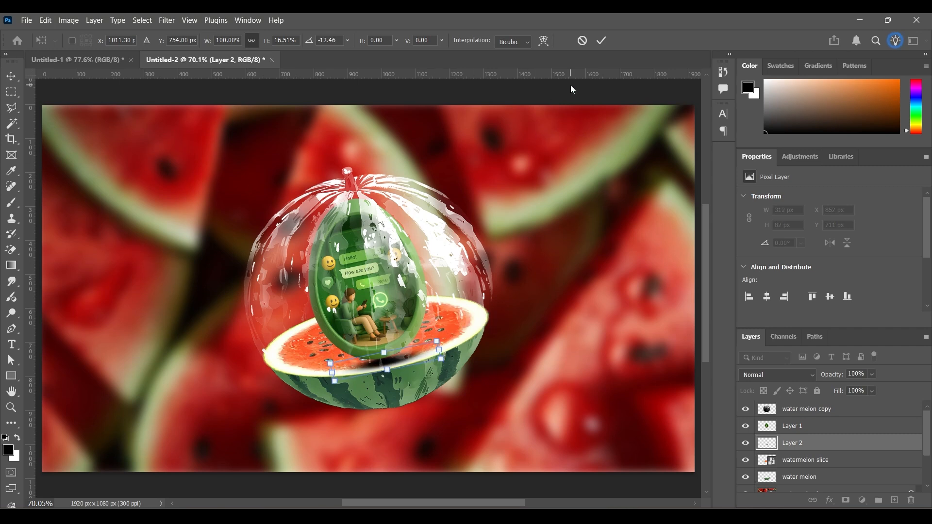
click(598, 43)
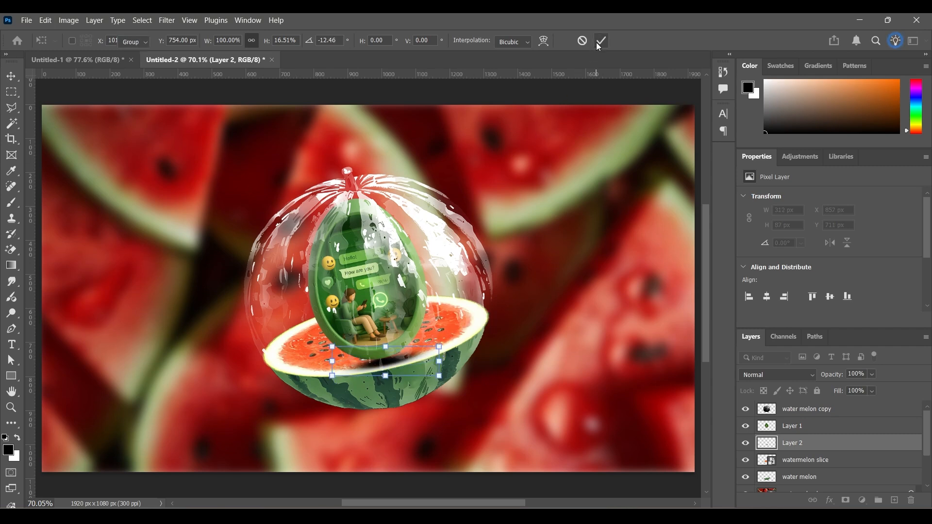
click(507, 87)
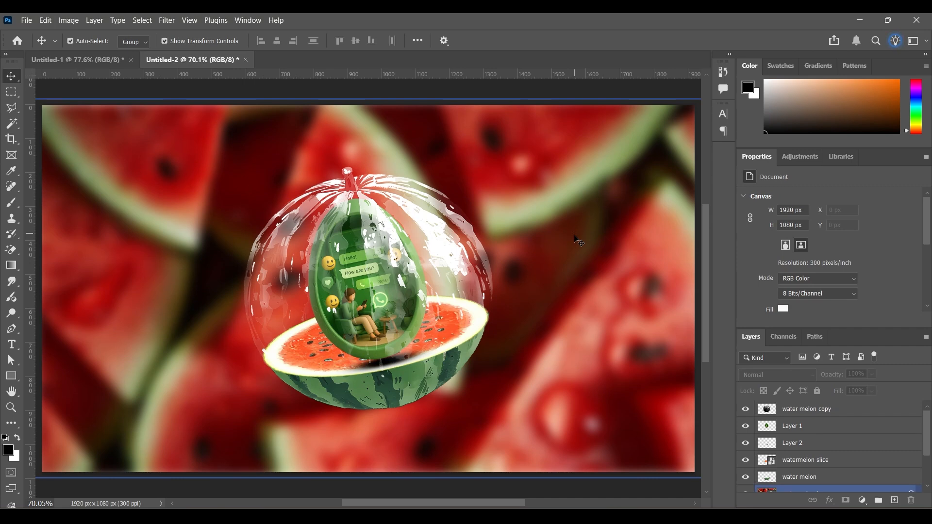
click(387, 365)
click(831, 442)
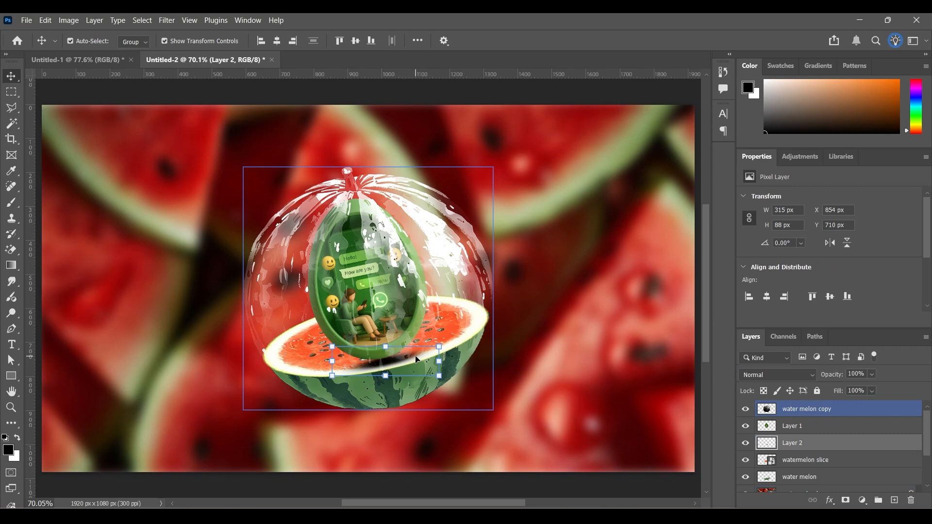
click(568, 490)
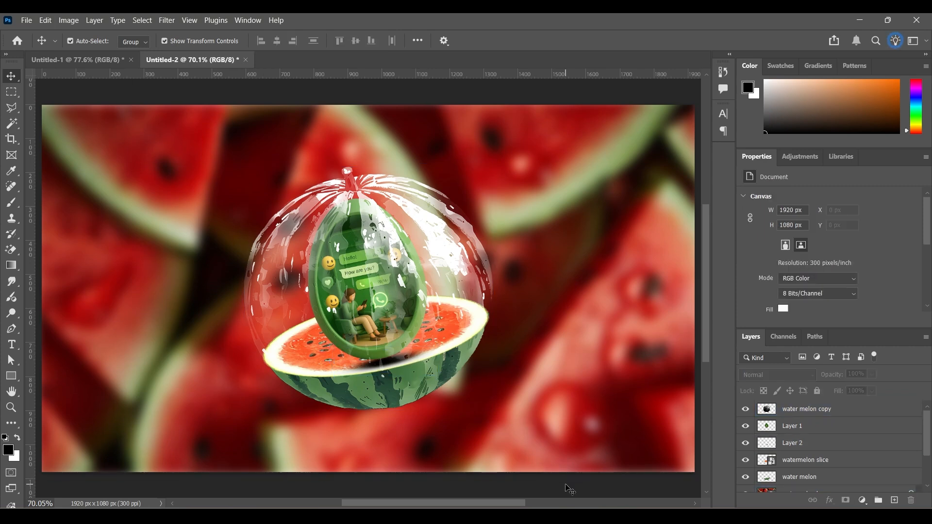